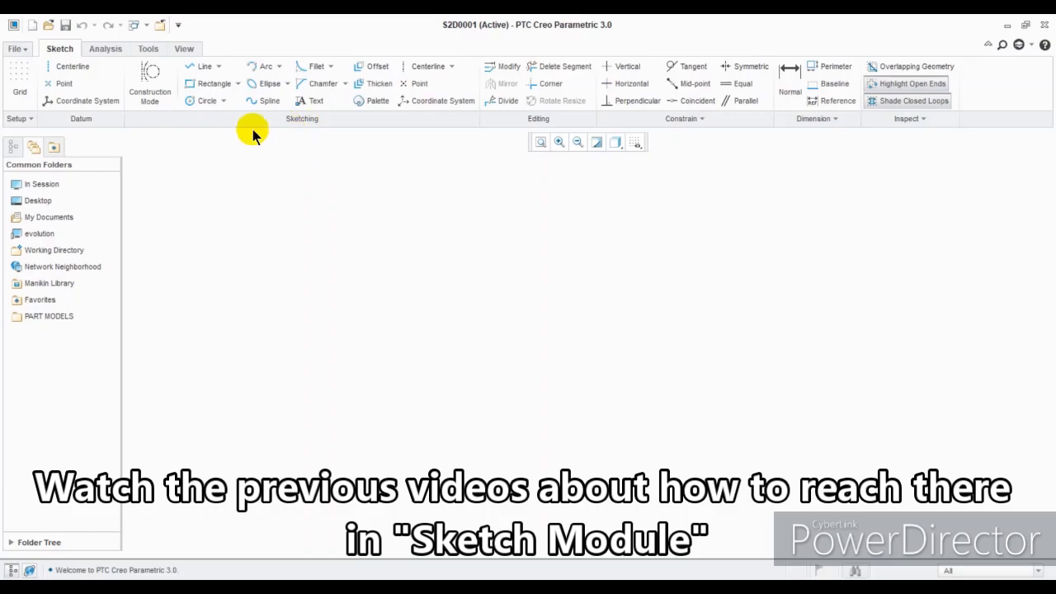
# Draw a corner rectangle about 13.07 wide and 6.77 high in the middle of the empty sketch
pyautogui.click(238, 85)
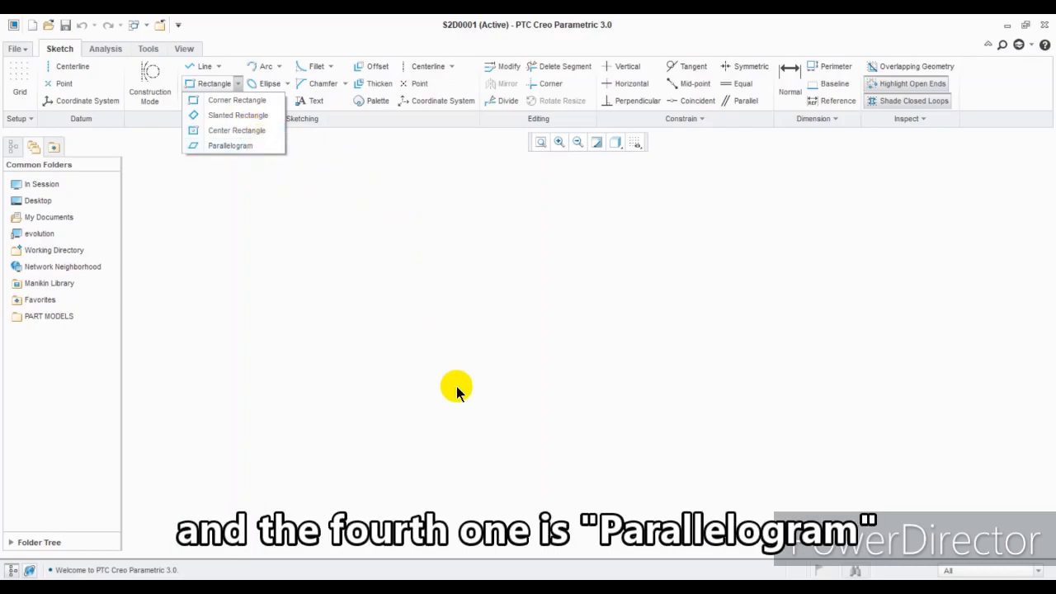
pyautogui.click(244, 100)
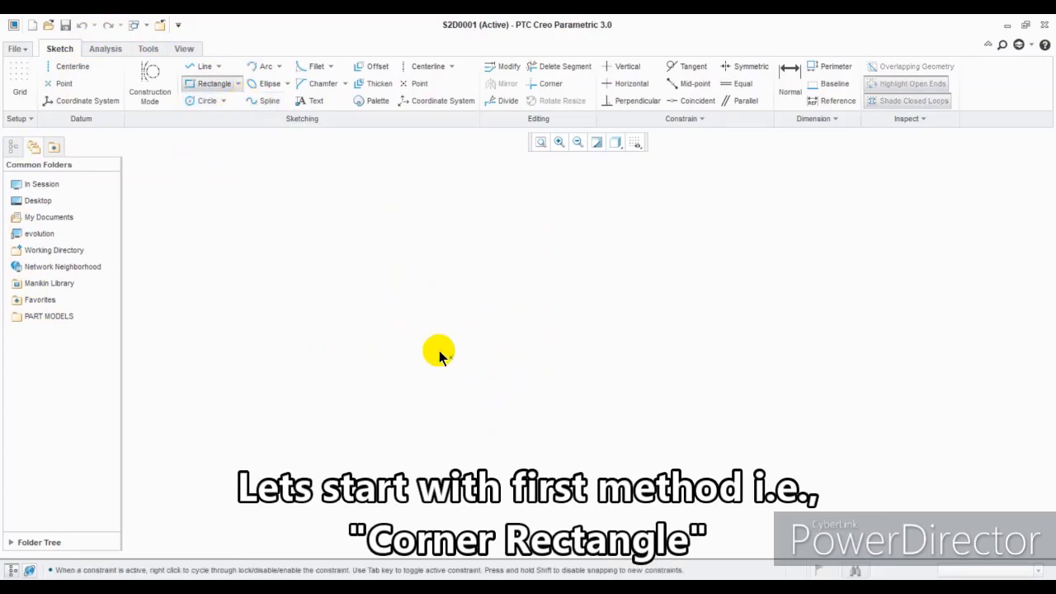
pyautogui.click(371, 231)
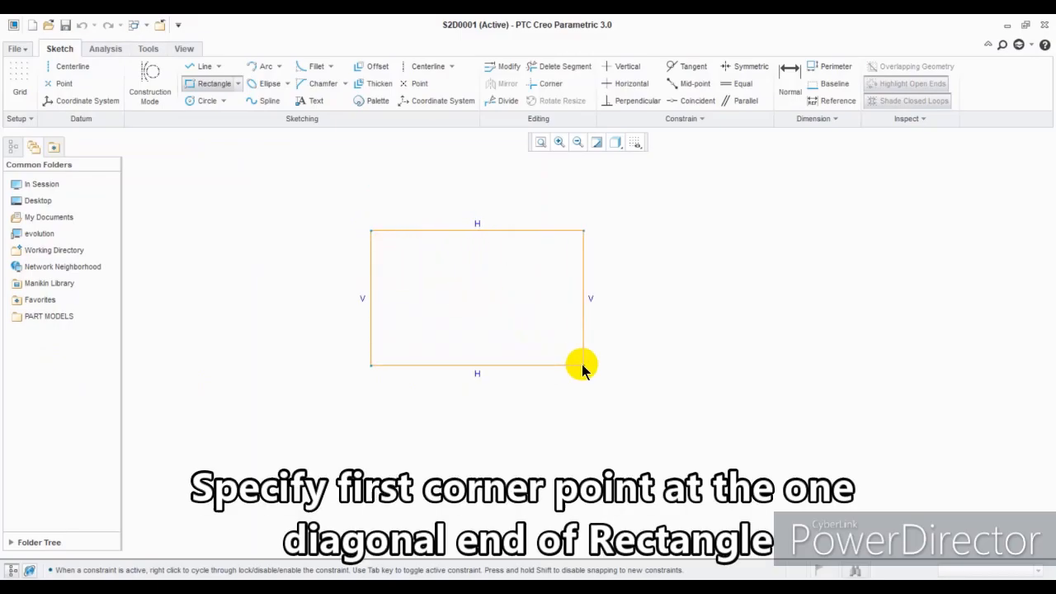
pyautogui.click(704, 404)
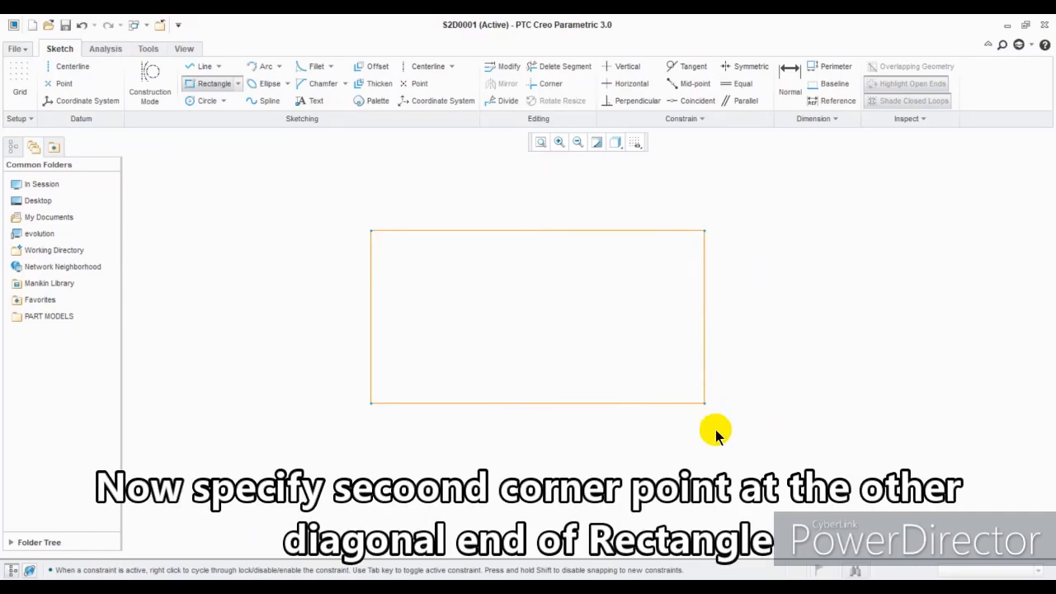
pyautogui.middleClick(850, 270)
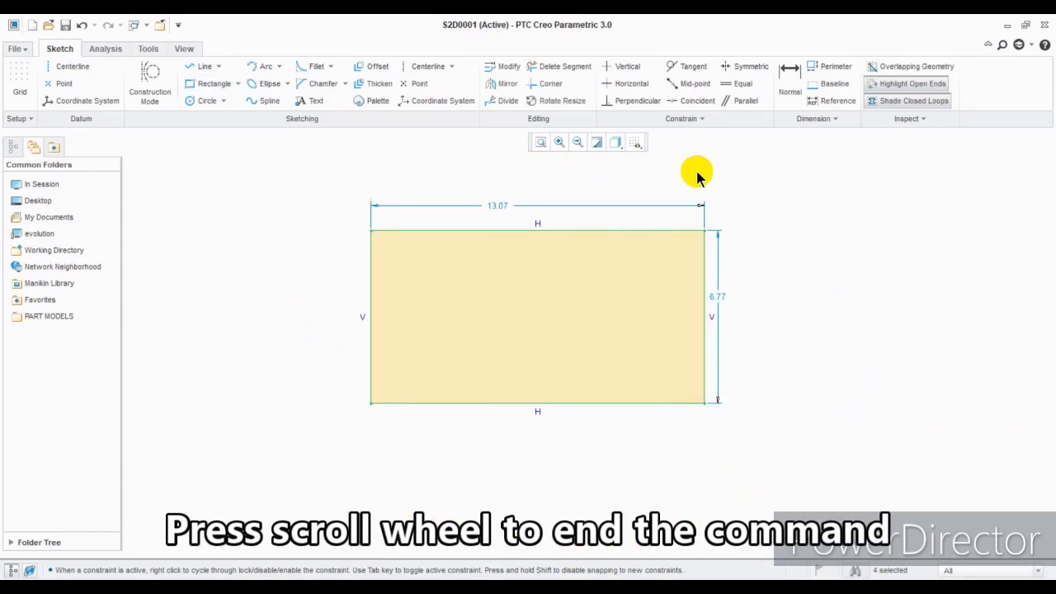
# Set the corner rectangle's width to 40 and its height to 20
pyautogui.doubleClick(494, 207)
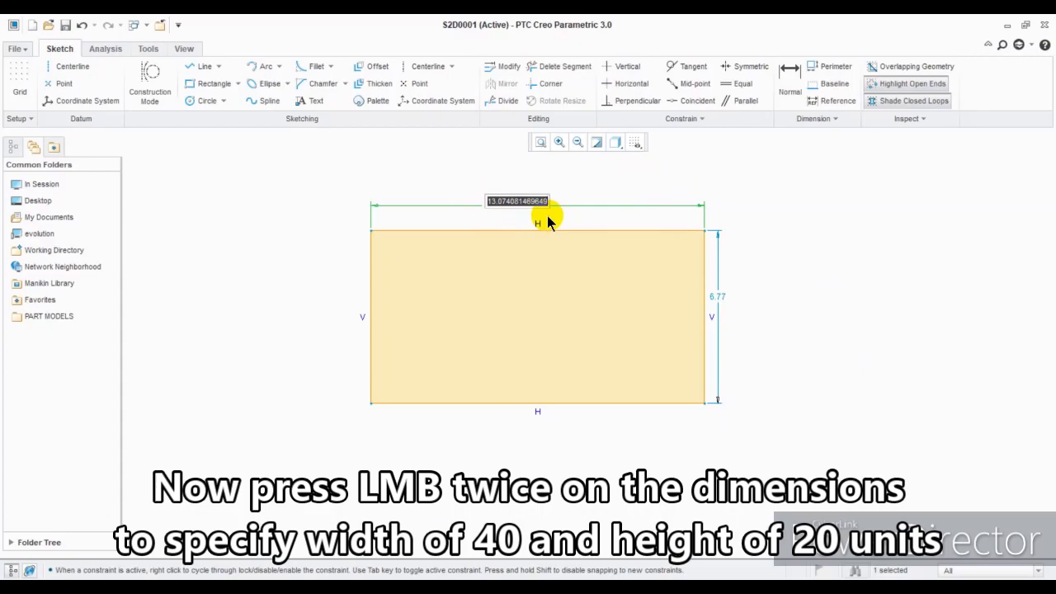
pyautogui.write('40')
pyautogui.press('Return')
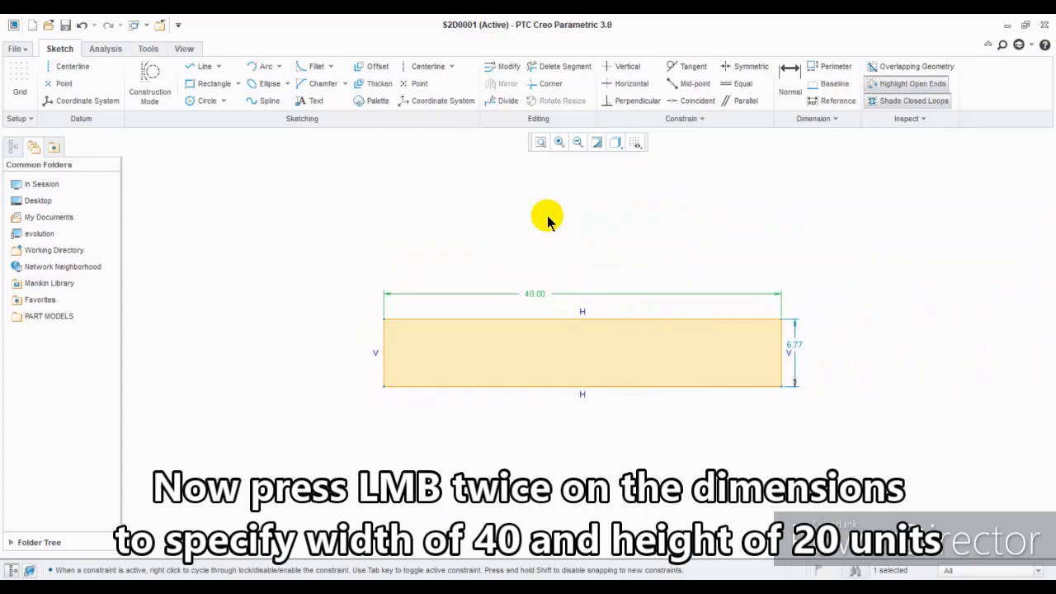
pyautogui.doubleClick(797, 346)
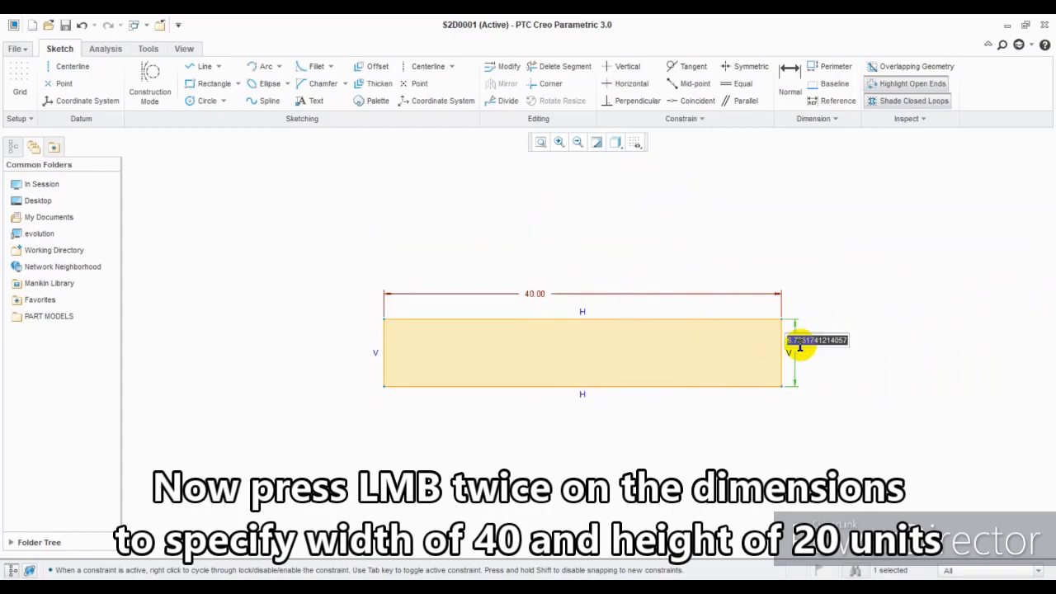
pyautogui.write('20')
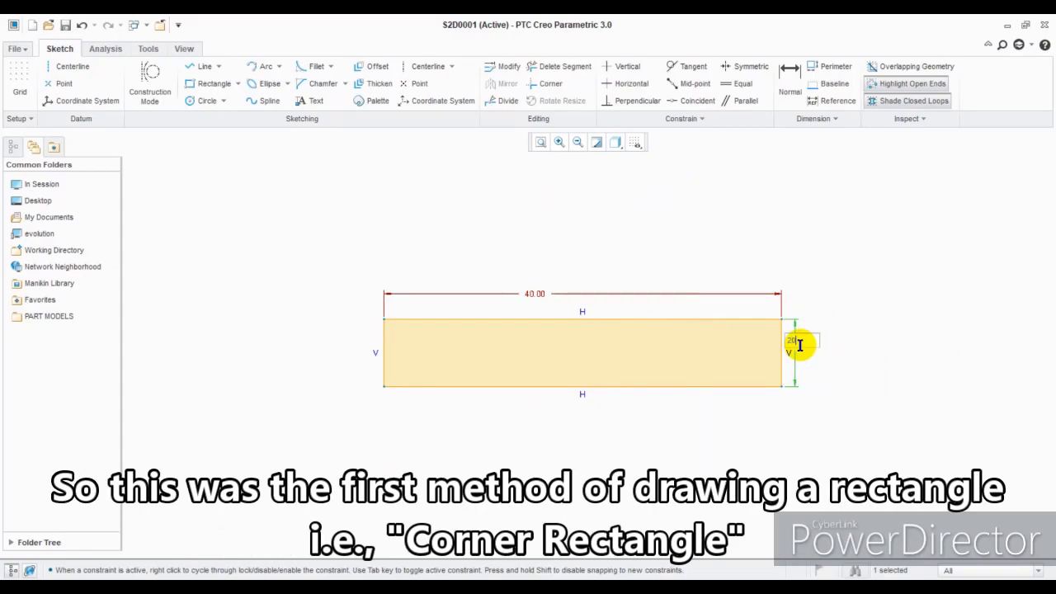
pyautogui.press('Return')
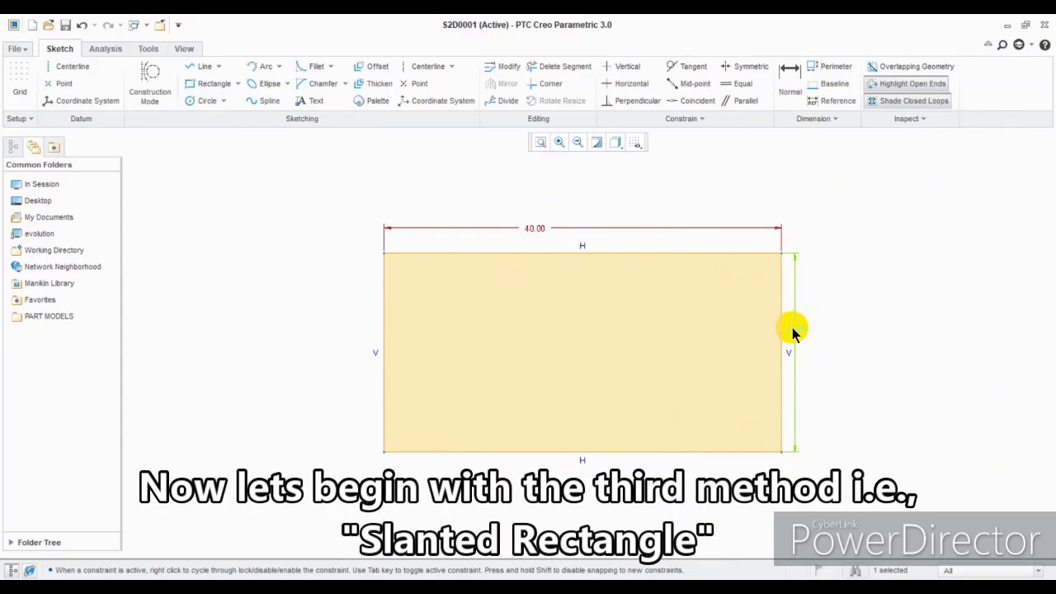
# Delete the corner rectangle and draw a slanted rectangle about 32.5 by 13.2, its base rising at about 15 degrees
pyautogui.moveTo(907, 177)
pyautogui.mouseDown()
pyautogui.moveTo(647, 306)
pyautogui.moveTo(217, 467)
pyautogui.mouseUp()
pyautogui.press('Delete')
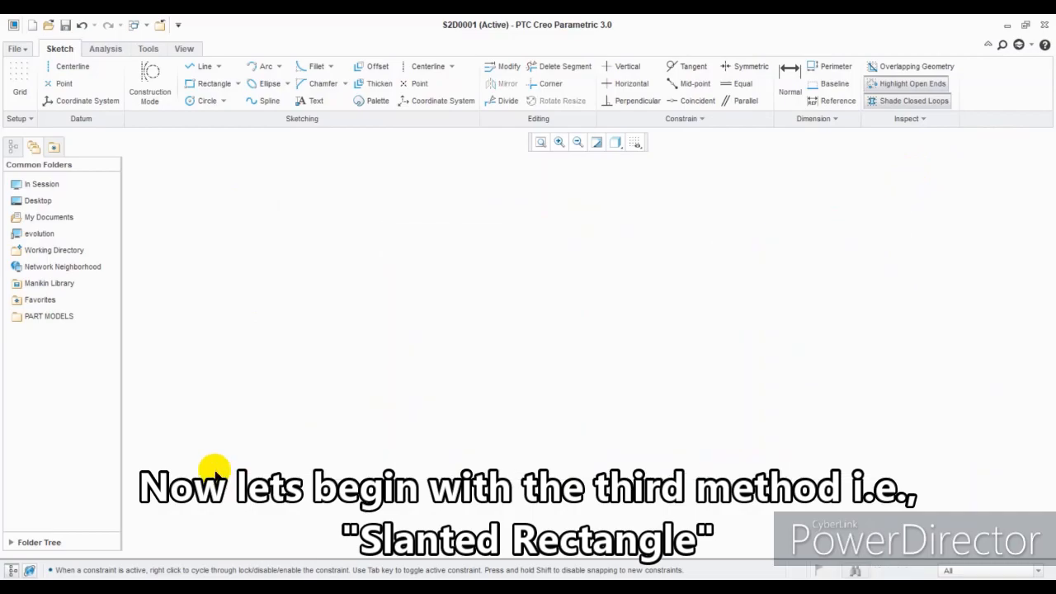
pyautogui.click(237, 84)
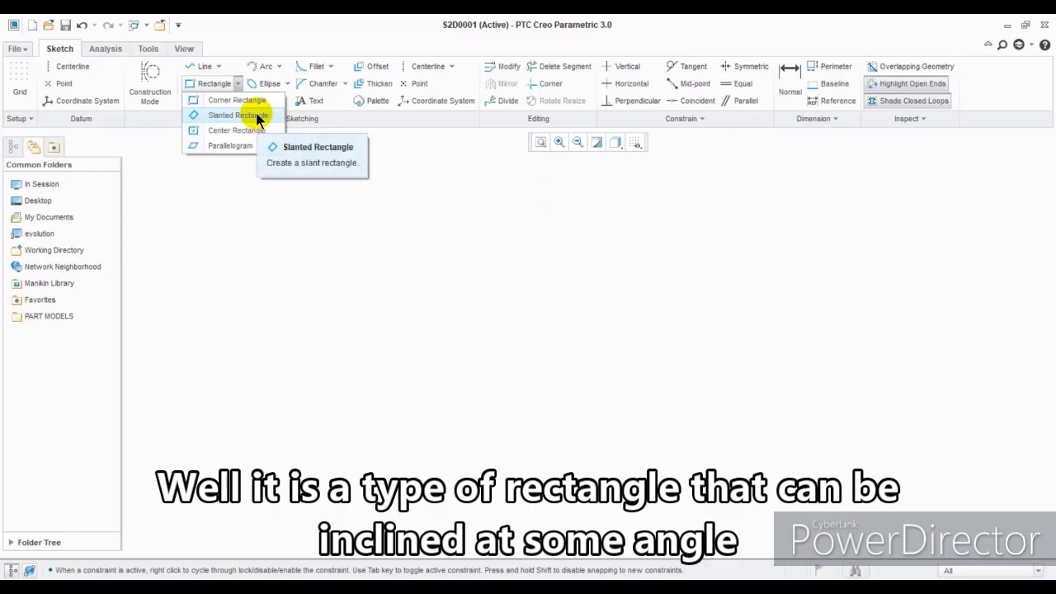
pyautogui.click(256, 115)
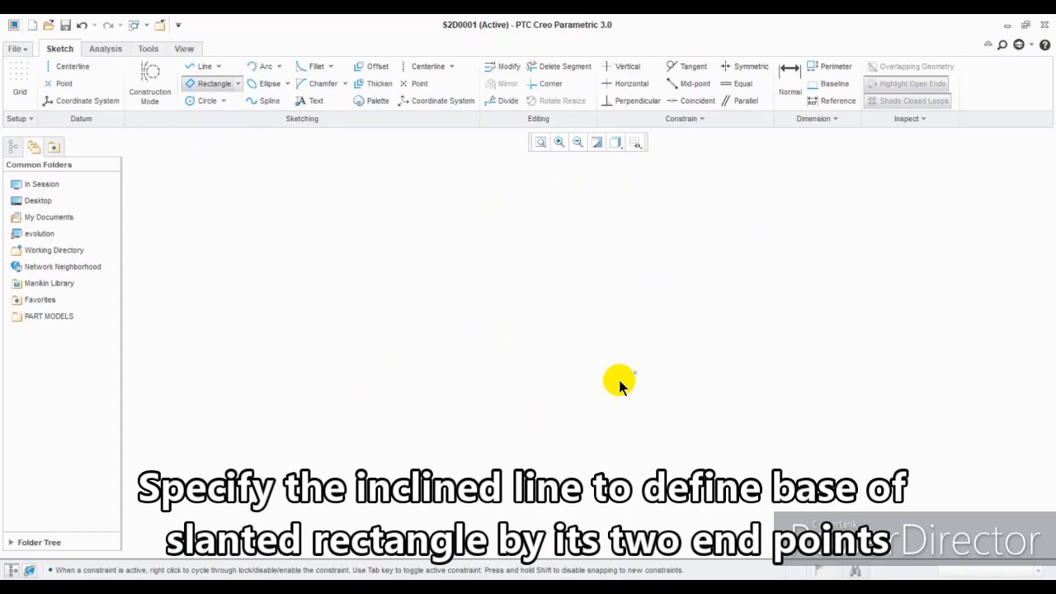
pyautogui.click(360, 383)
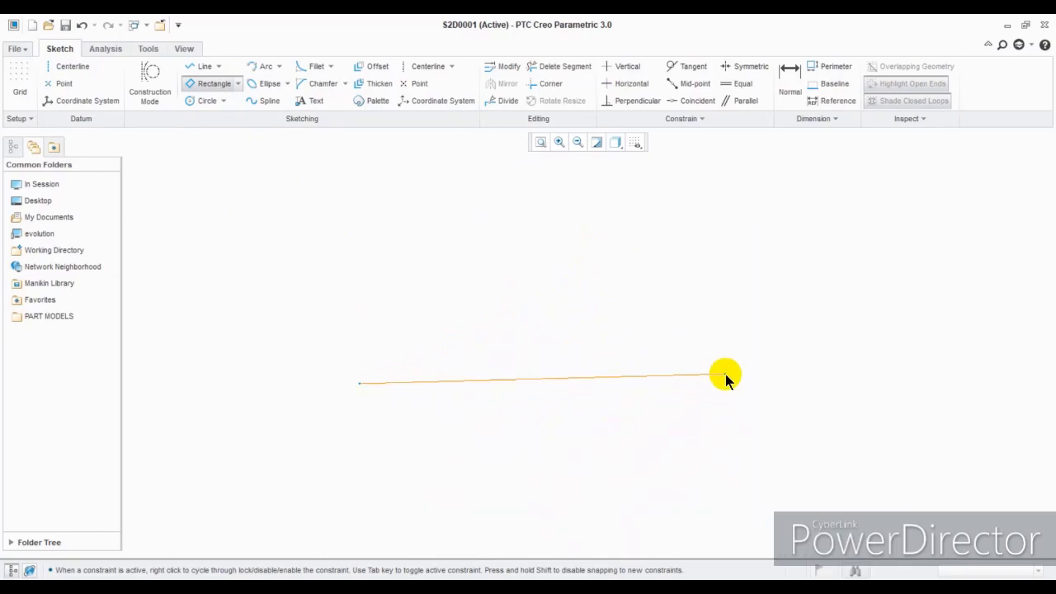
pyautogui.click(672, 300)
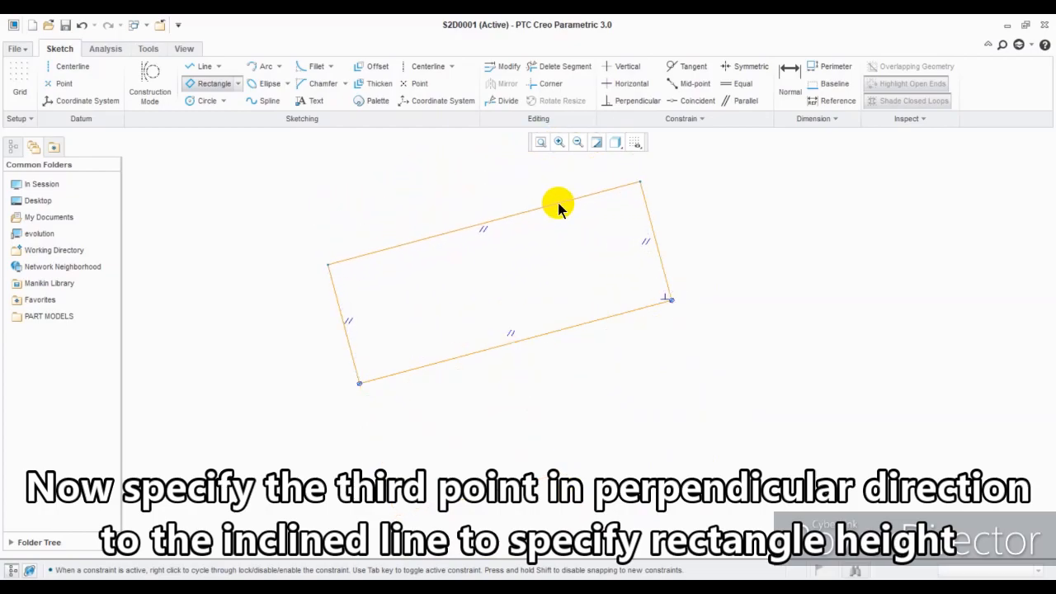
pyautogui.click(641, 183)
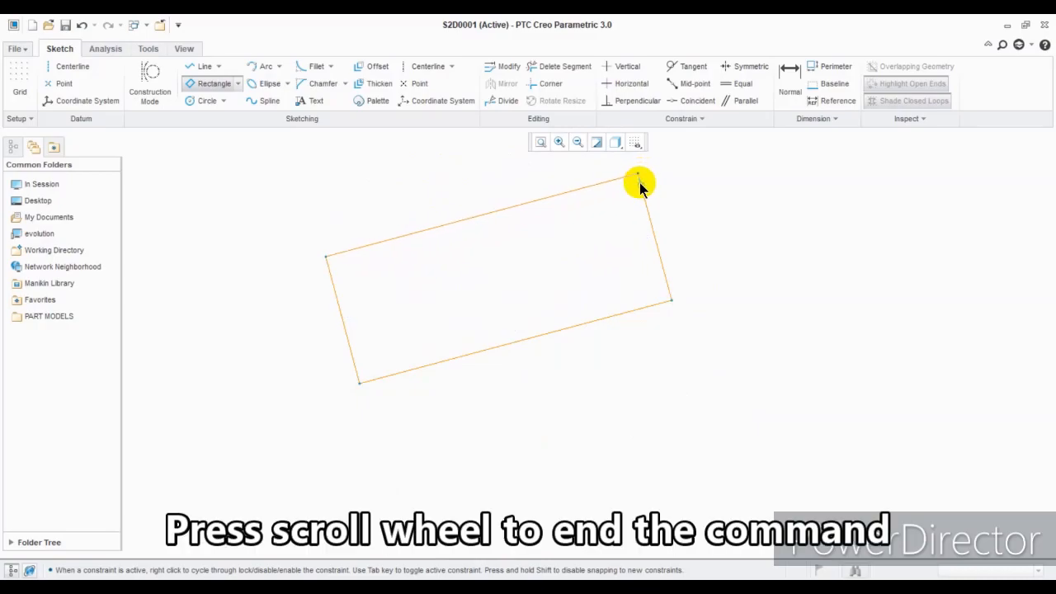
pyautogui.middleClick(828, 220)
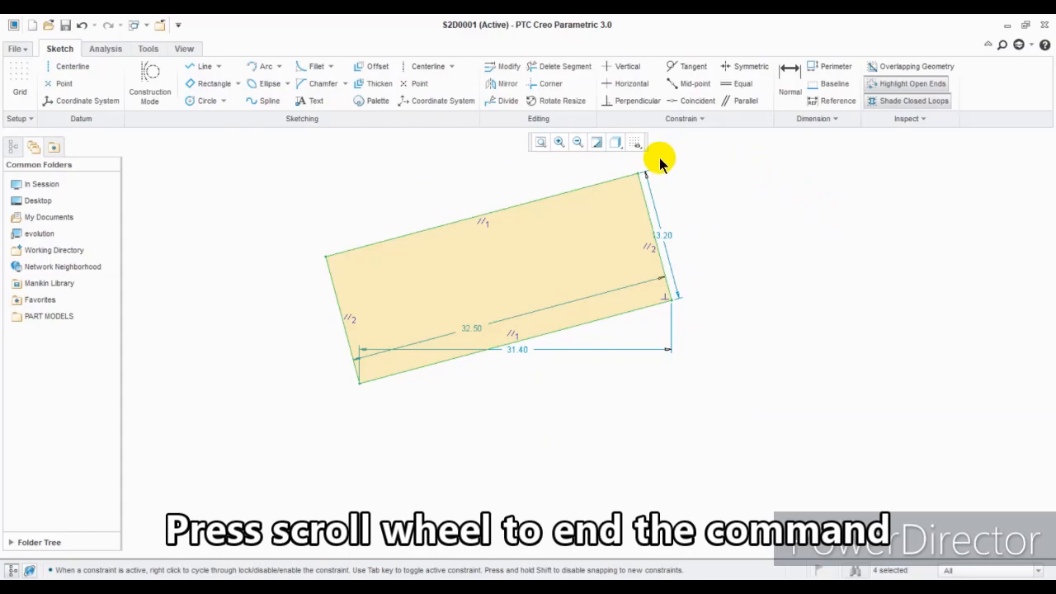
# Draw a horizontal centerline through the lower-left corner of the slanted rectangle
pyautogui.scroll(3, 641, 146)
pyautogui.scroll(-2, 646, 151)
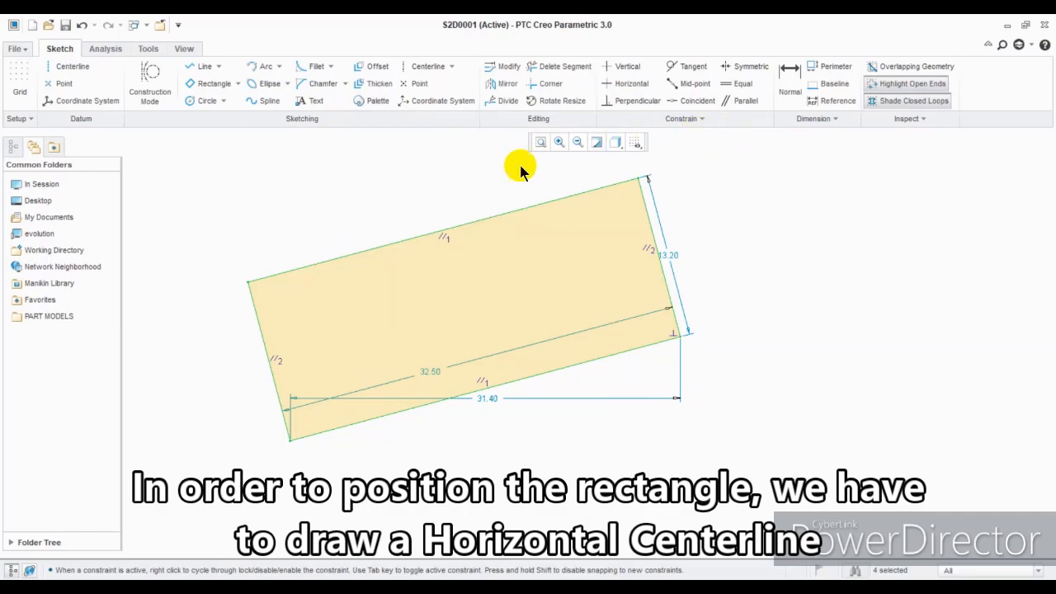
pyautogui.click(453, 66)
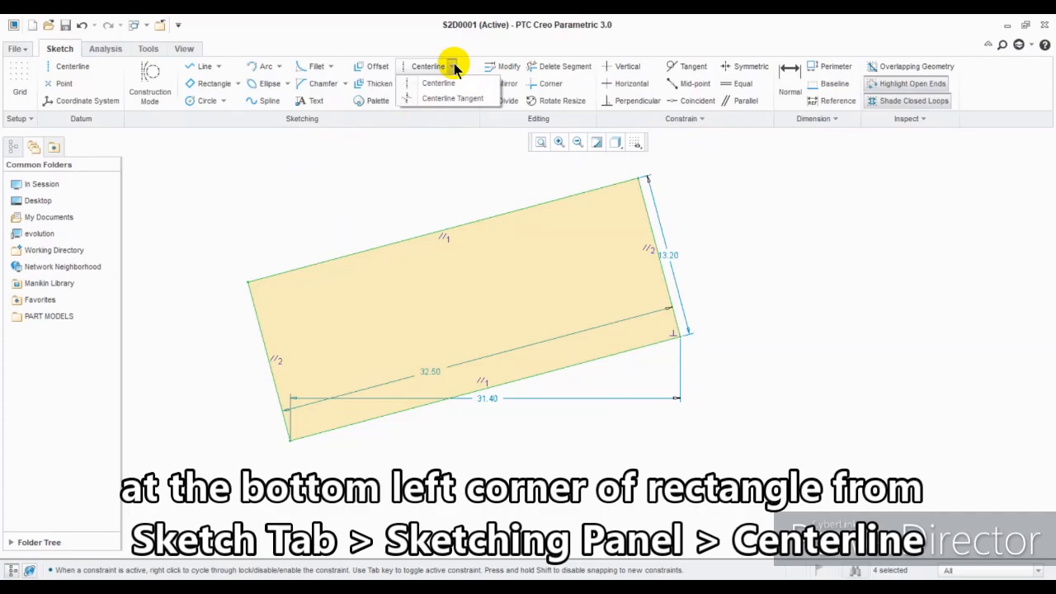
pyautogui.click(438, 84)
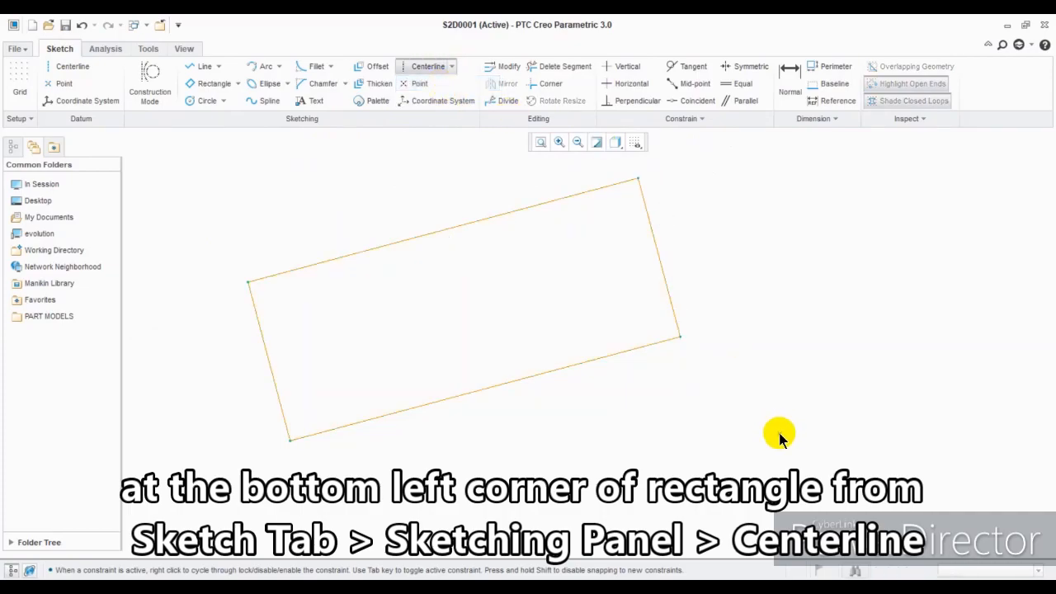
pyautogui.click(289, 440)
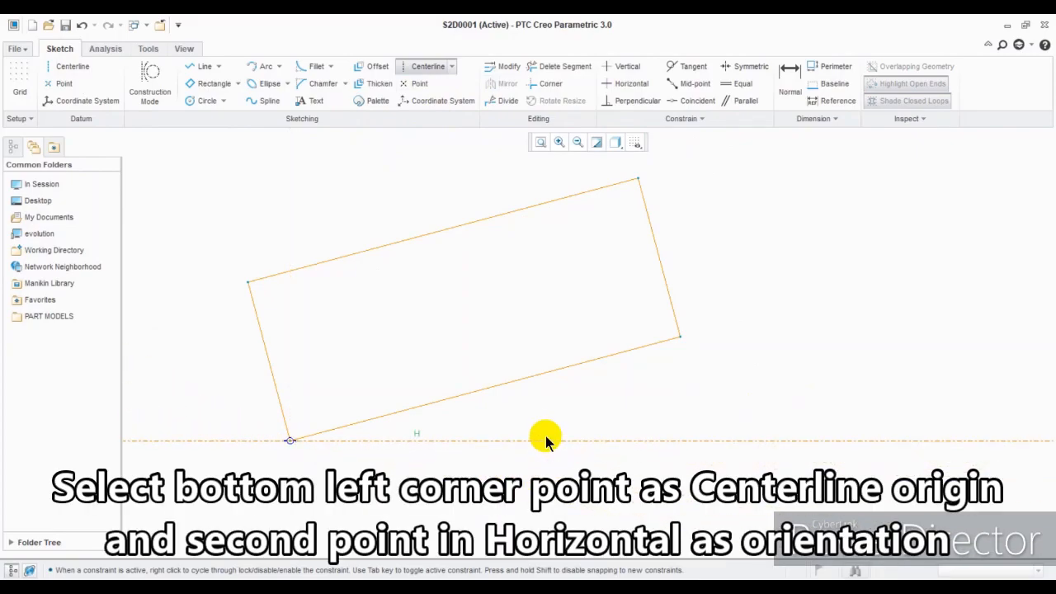
pyautogui.click(538, 442)
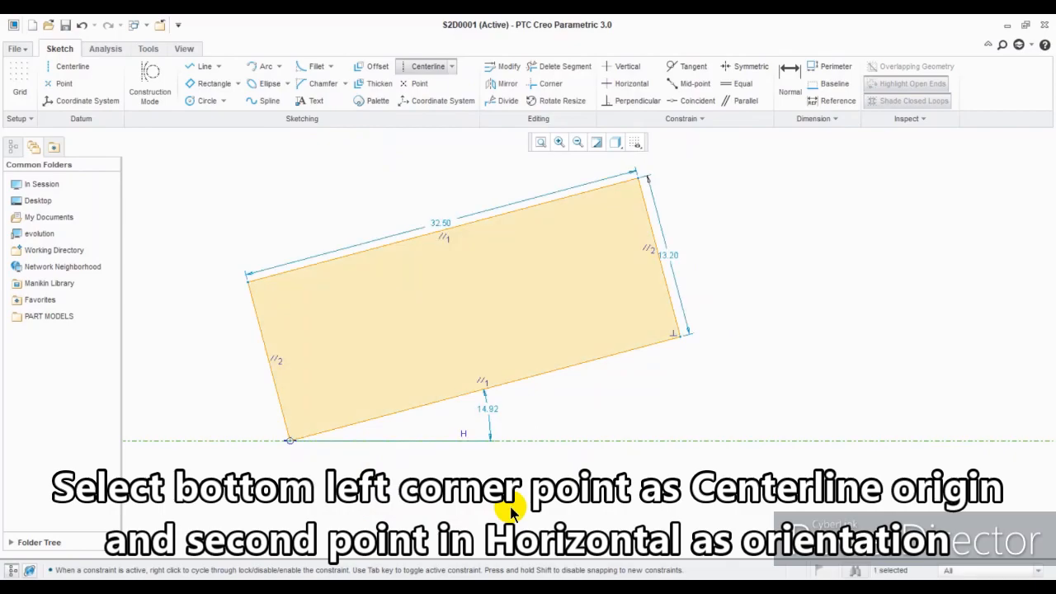
pyautogui.middleClick(509, 511)
pyautogui.scroll(-1, 801, 307)
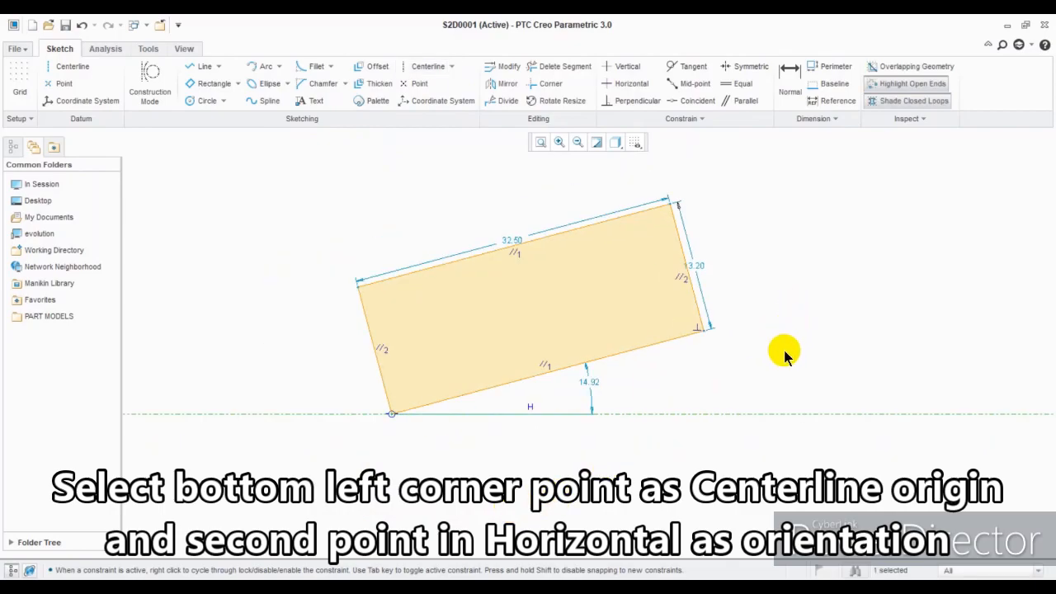
# Set the angle between the slanted rectangle's base and the centerline to 20 degrees
pyautogui.doubleClick(588, 383)
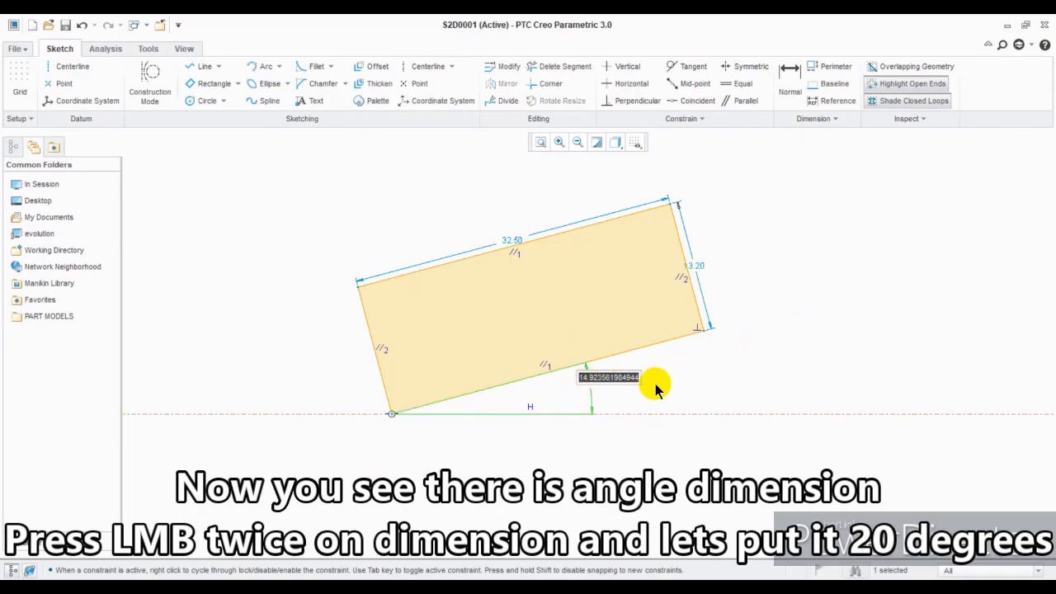
pyautogui.write('20')
pyautogui.press('Return')
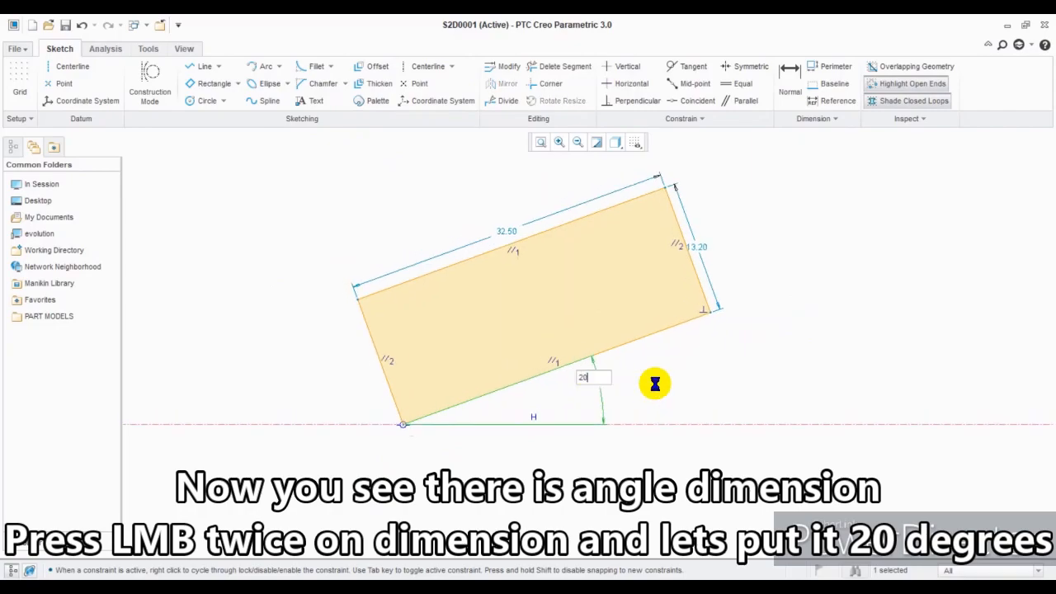
# Set the slanted rectangle's width to 40 and its height to 20
pyautogui.click(559, 268)
pyautogui.doubleClick(556, 266)
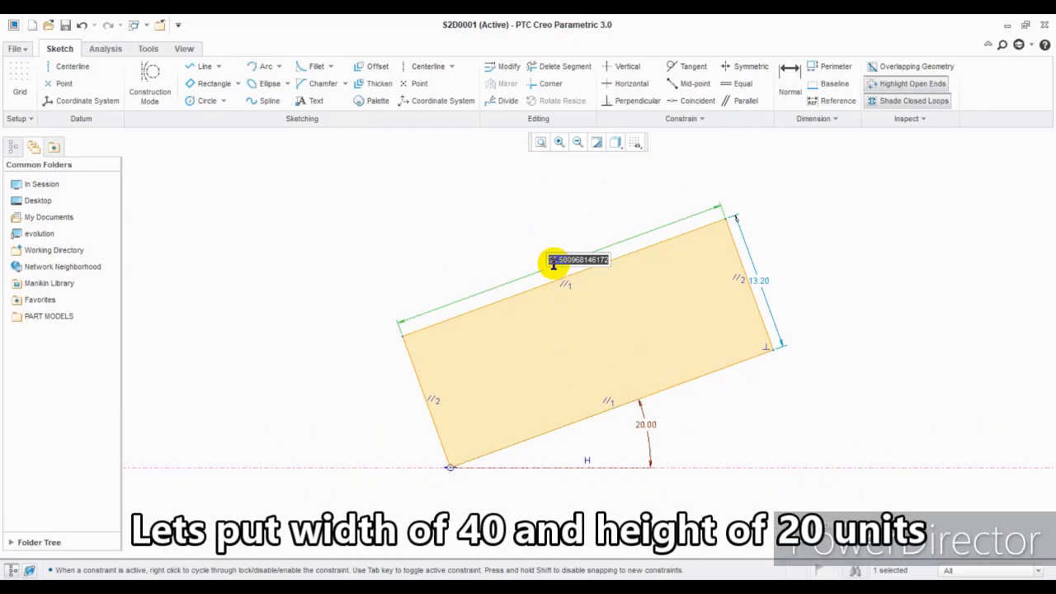
pyautogui.write('40')
pyautogui.press('Return')
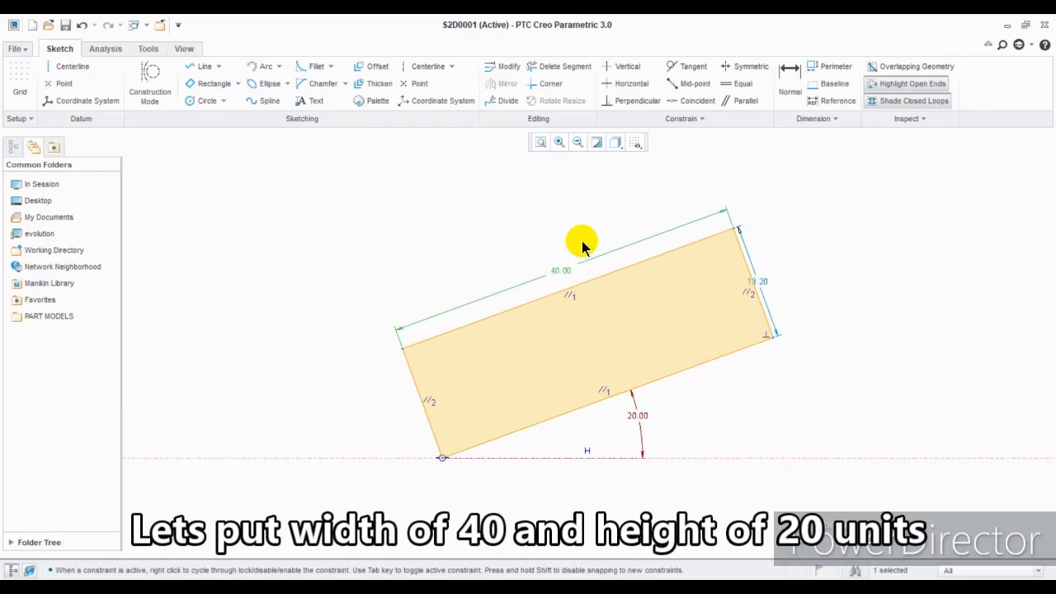
pyautogui.doubleClick(757, 279)
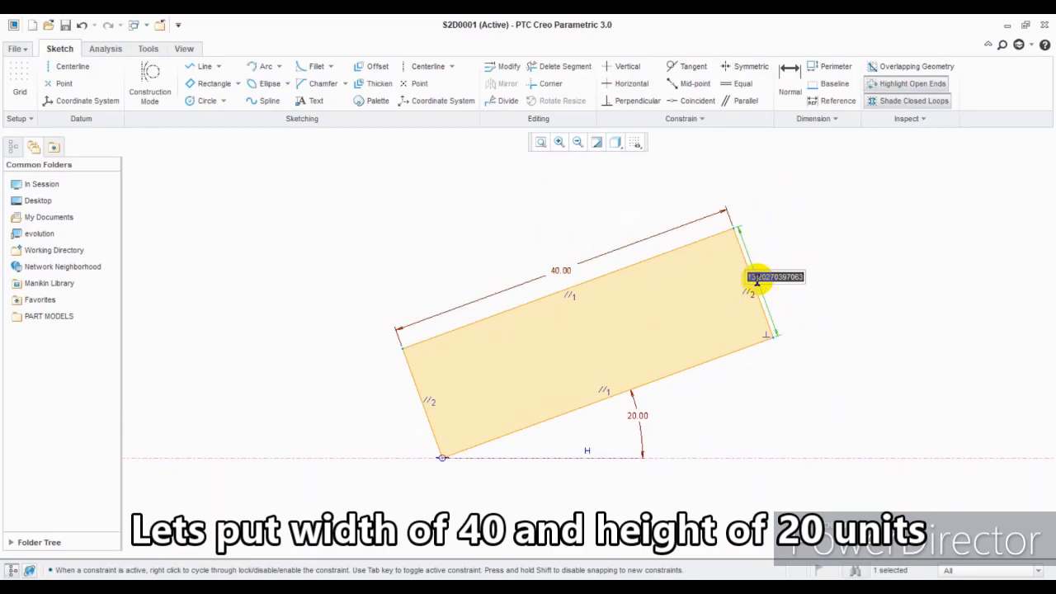
pyautogui.write('20')
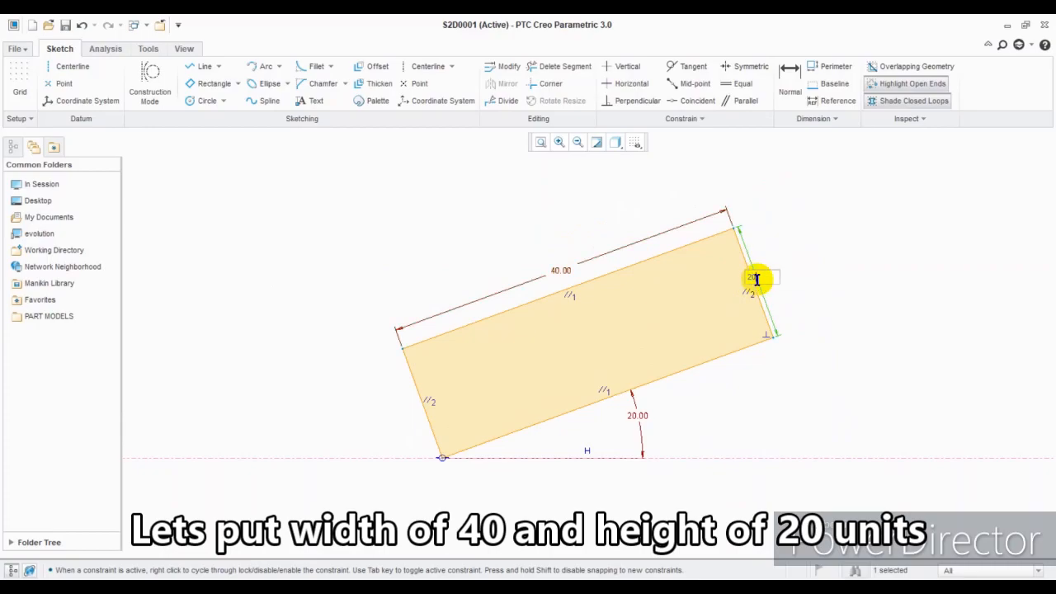
pyautogui.press('Return')
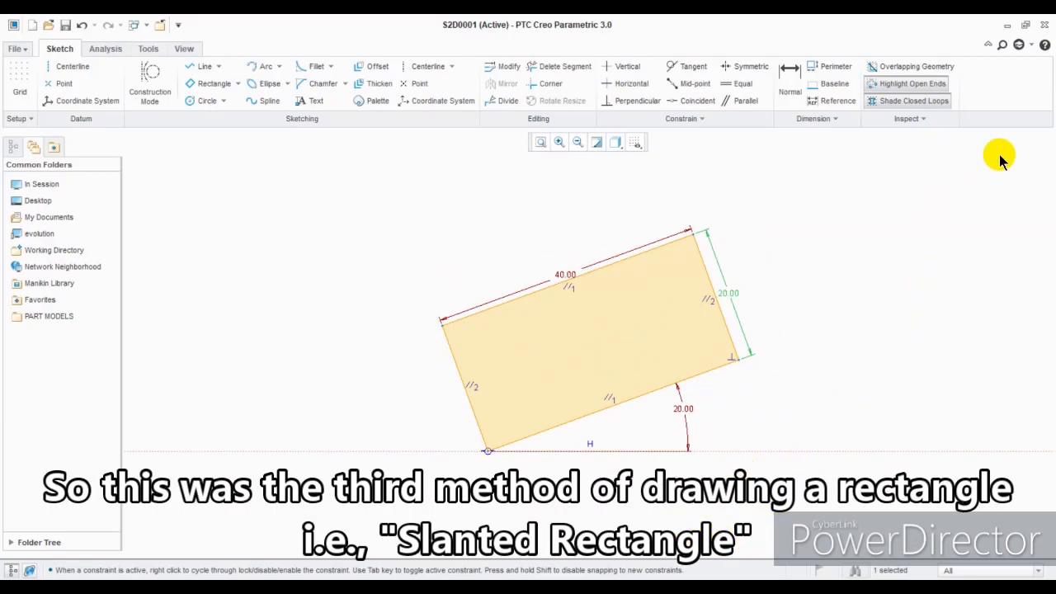
# Delete the slanted rectangle with its centerline and draw a center rectangle about 69.4 wide by 35 high
pyautogui.moveTo(980, 169)
pyautogui.mouseDown()
pyautogui.moveTo(459, 389)
pyautogui.moveTo(239, 519)
pyautogui.moveTo(245, 502)
pyautogui.moveTo(248, 511)
pyautogui.mouseUp()
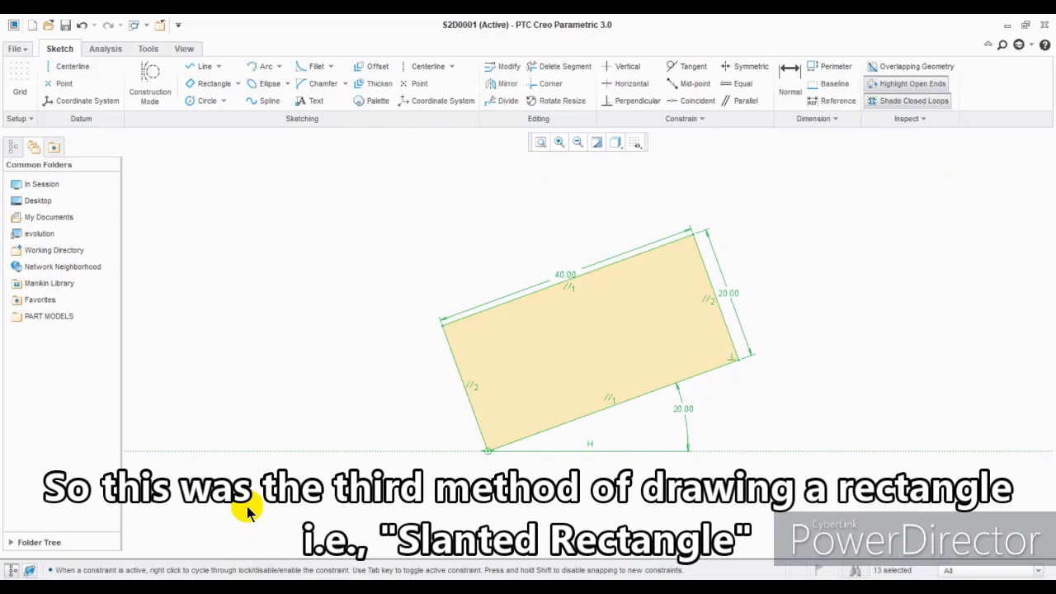
pyautogui.press('Delete')
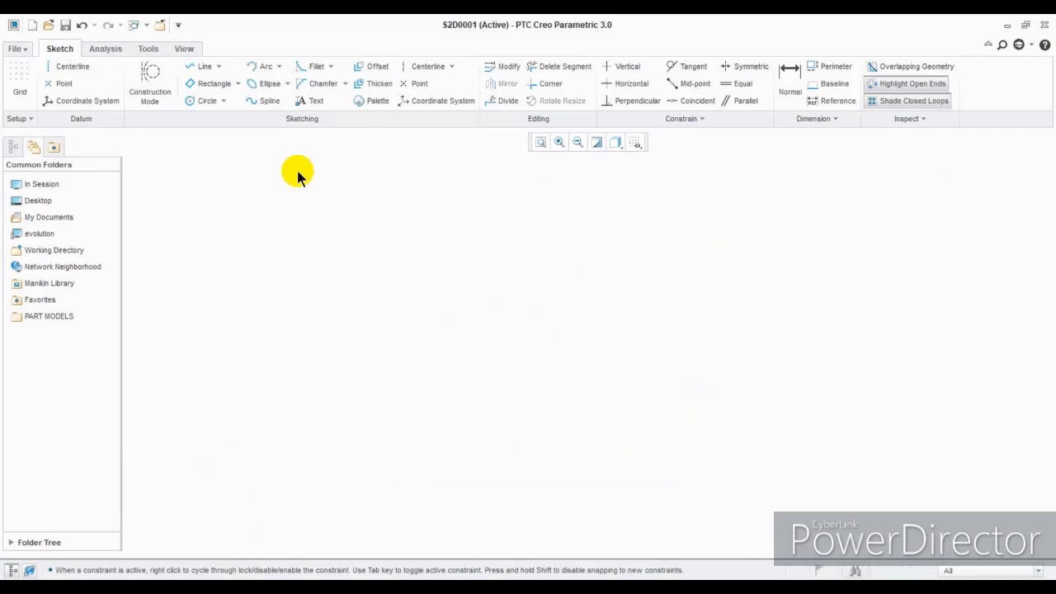
pyautogui.click(238, 83)
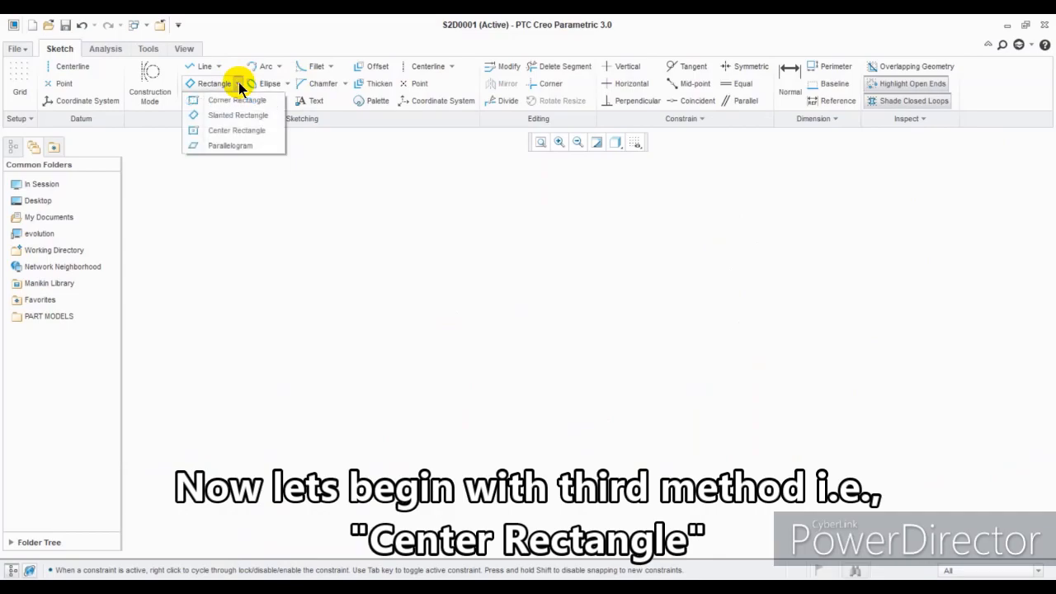
pyautogui.click(238, 132)
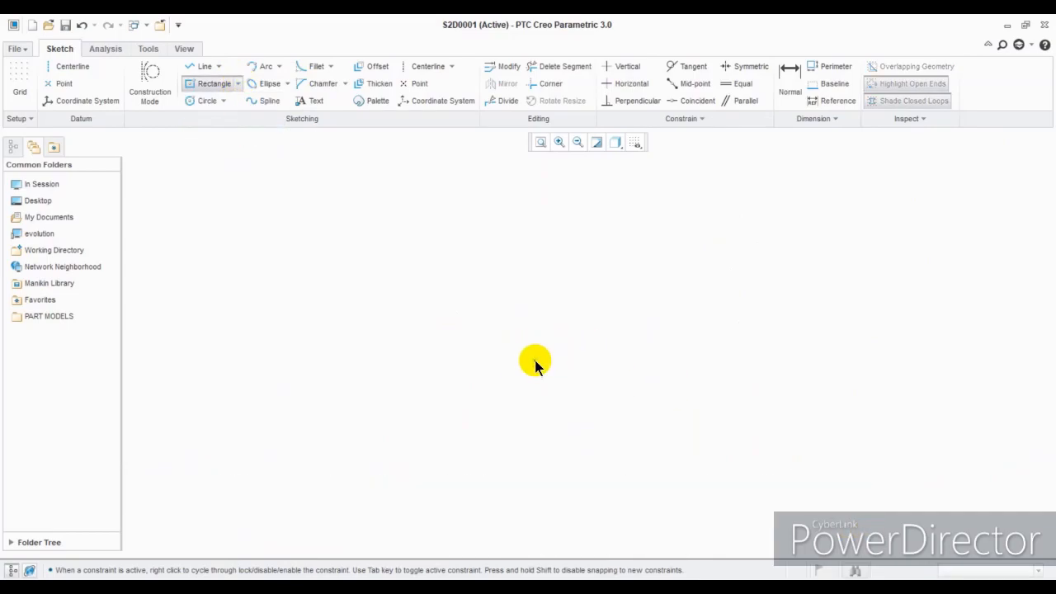
pyautogui.click(476, 322)
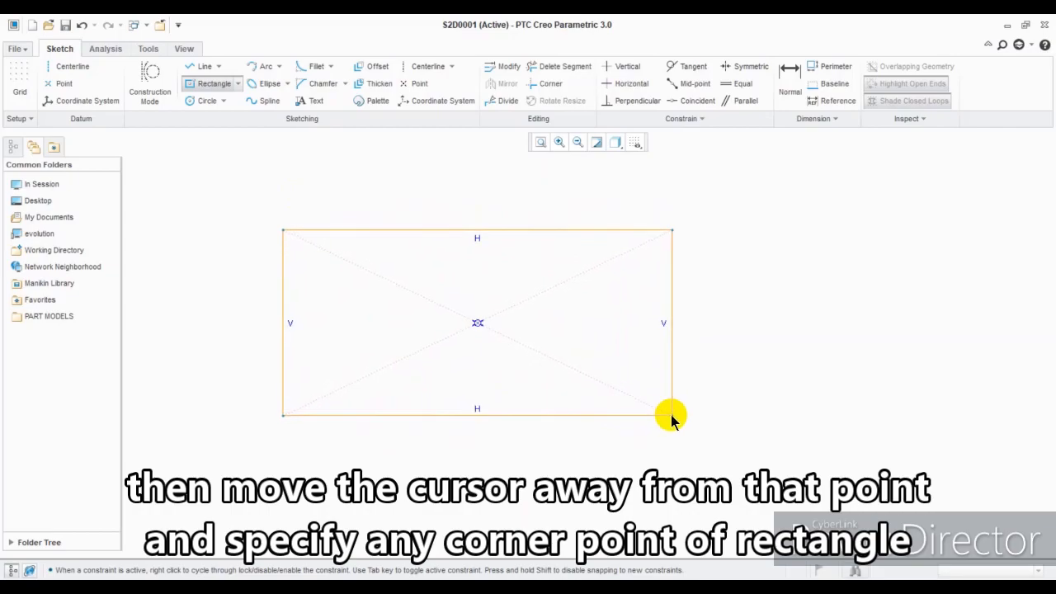
pyautogui.click(710, 441)
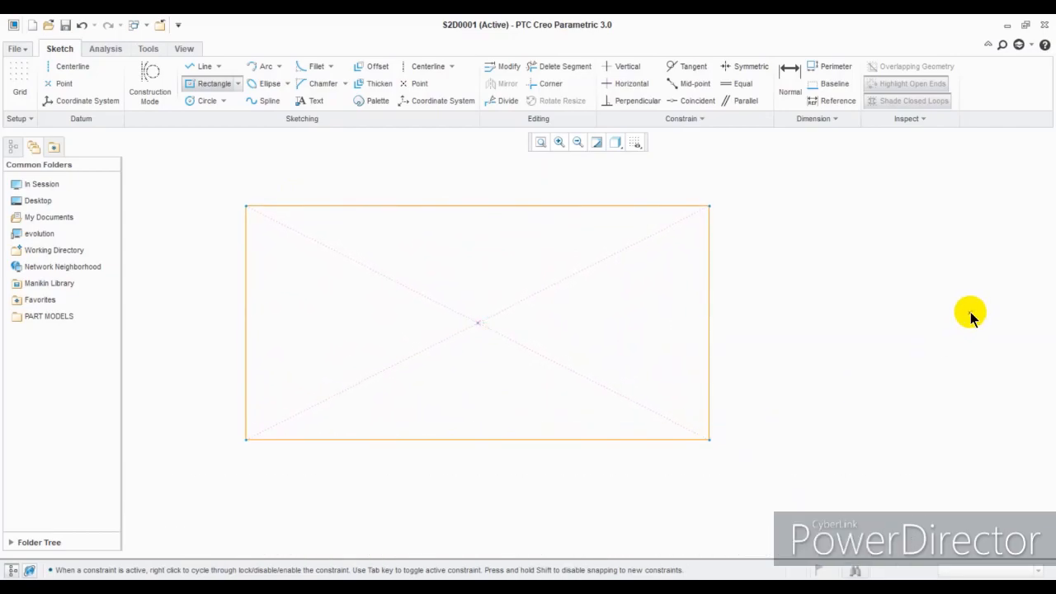
pyautogui.middleClick(966, 315)
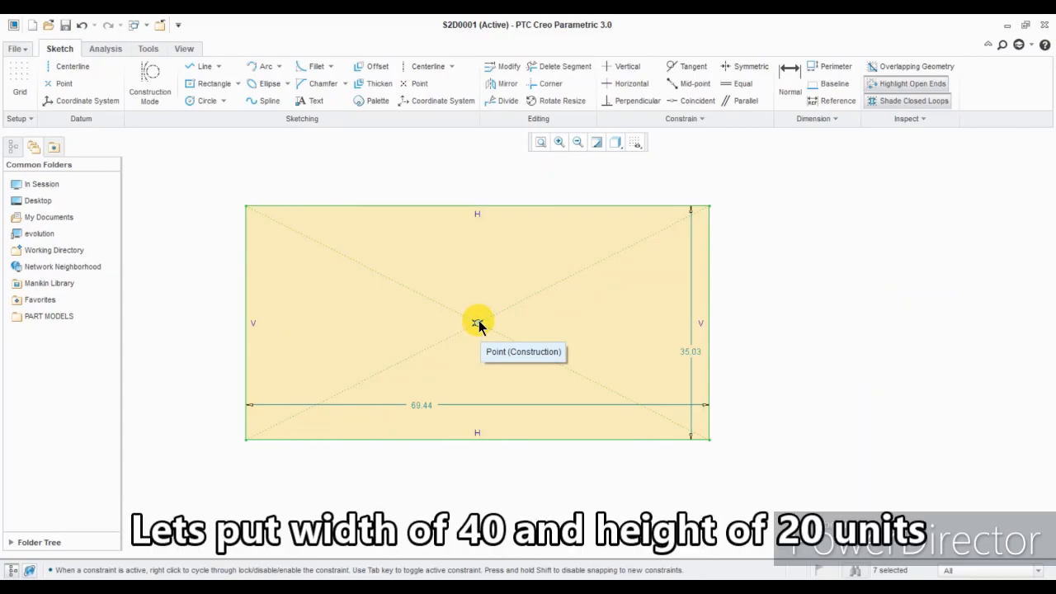
# Set the center rectangle's width to 40 and its height to 20
pyautogui.doubleClick(415, 404)
pyautogui.write('40')
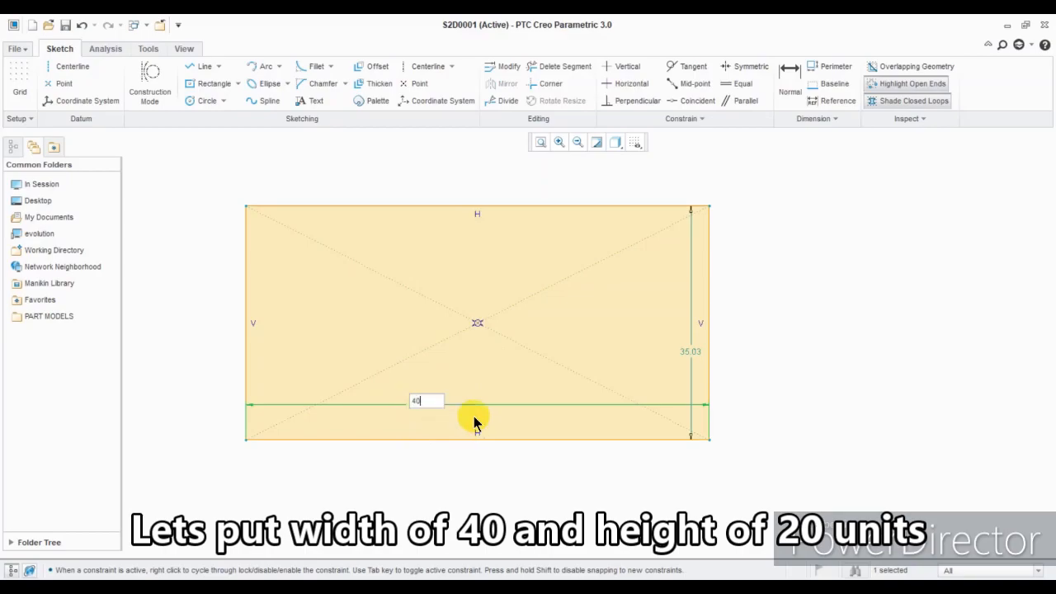
pyautogui.press('Return')
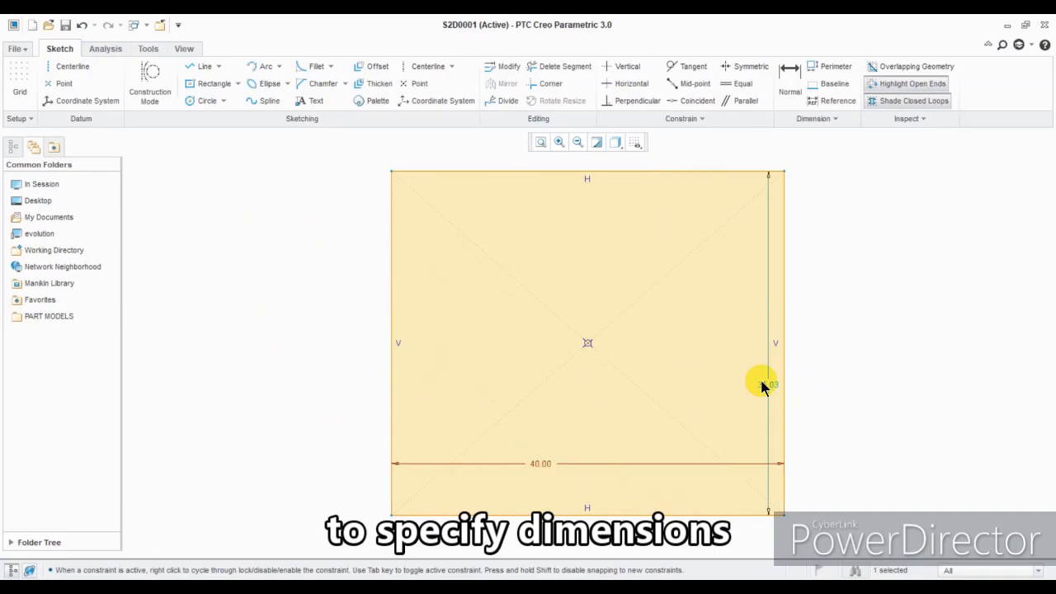
pyautogui.doubleClick(763, 384)
pyautogui.write('20')
pyautogui.press('Return')
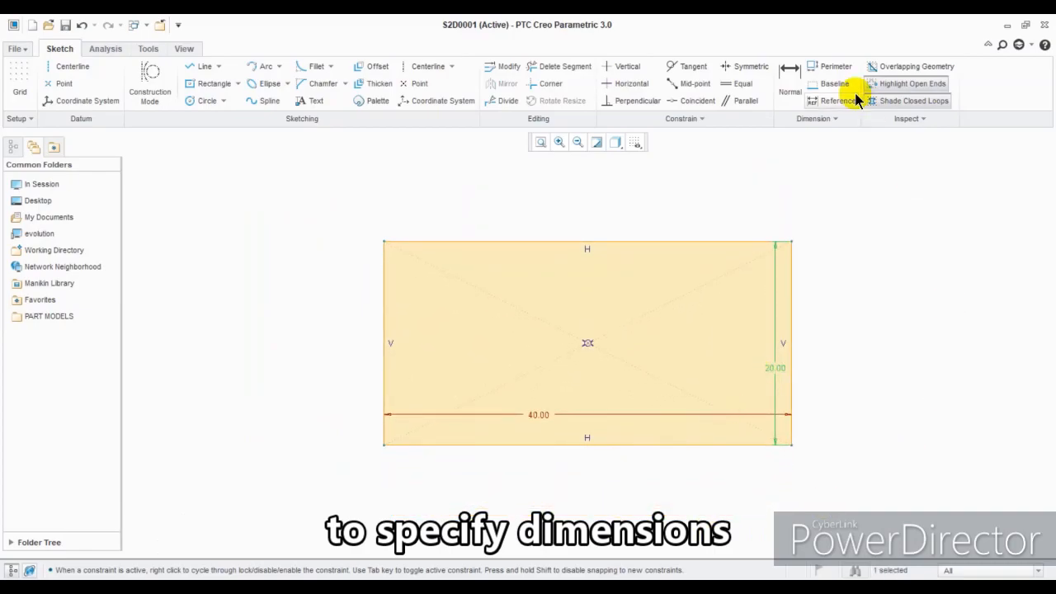
pyautogui.click(956, 197)
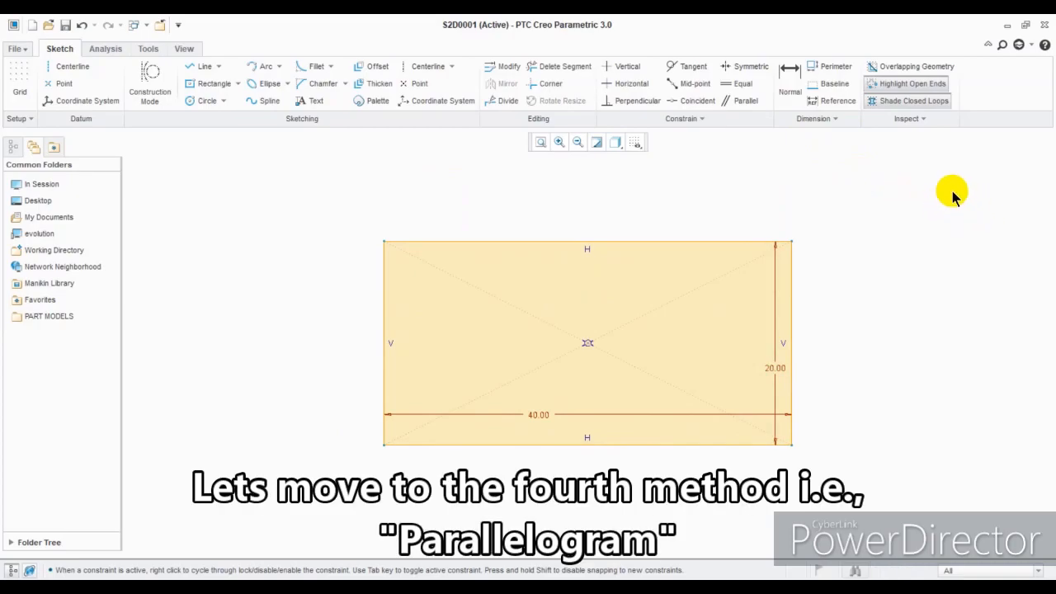
# Delete the center rectangle and draw a parallelogram with a horizontal base about 32 long, about 14 high, with an angle of about 126 degrees
pyautogui.moveTo(953, 191)
pyautogui.mouseDown()
pyautogui.moveTo(507, 325)
pyautogui.moveTo(295, 471)
pyautogui.moveTo(300, 461)
pyautogui.mouseUp()
pyautogui.press('Delete')
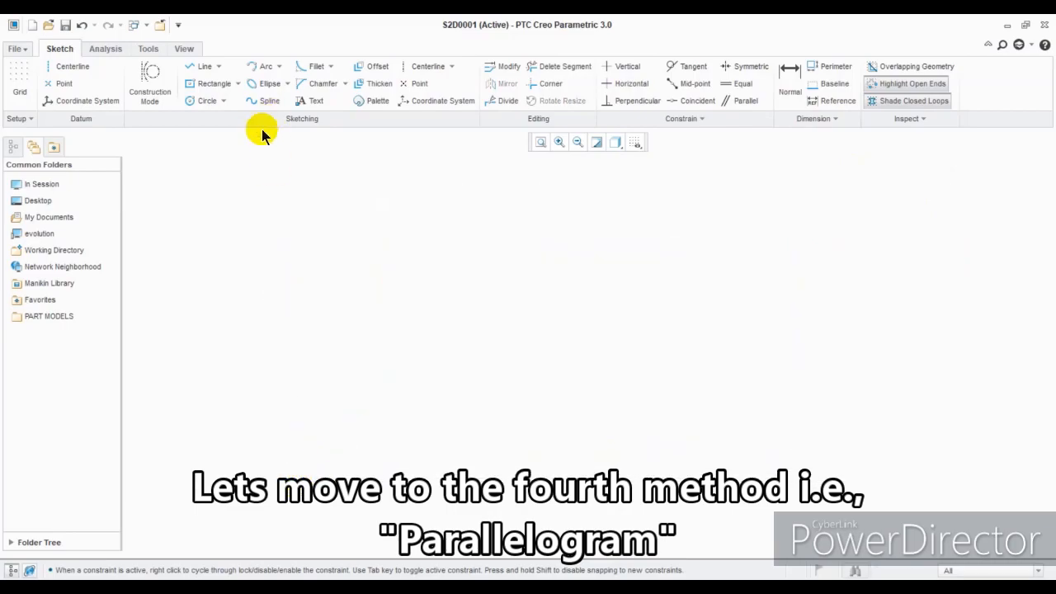
pyautogui.click(236, 84)
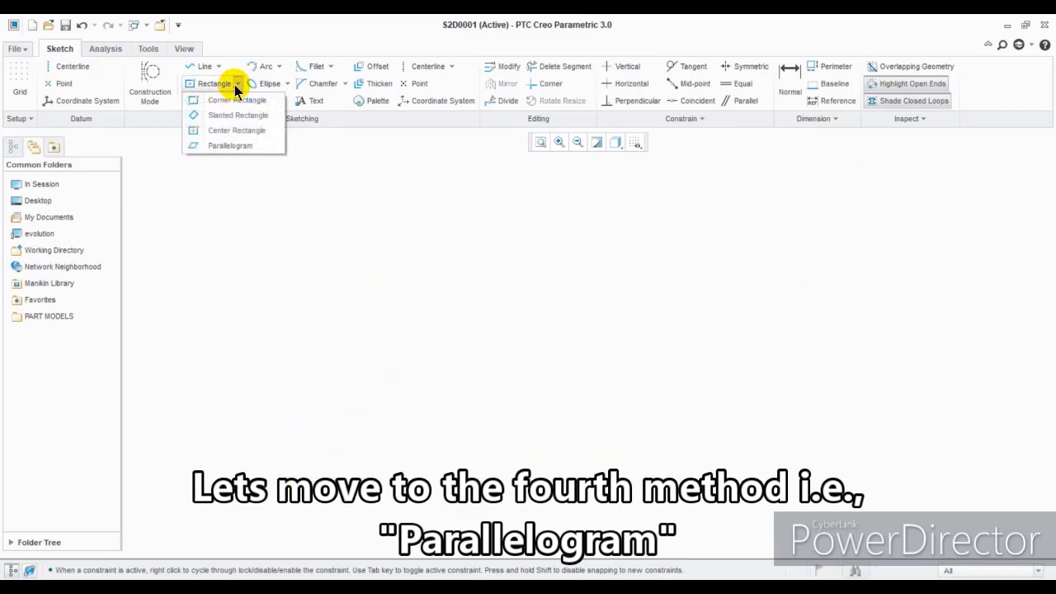
pyautogui.click(229, 144)
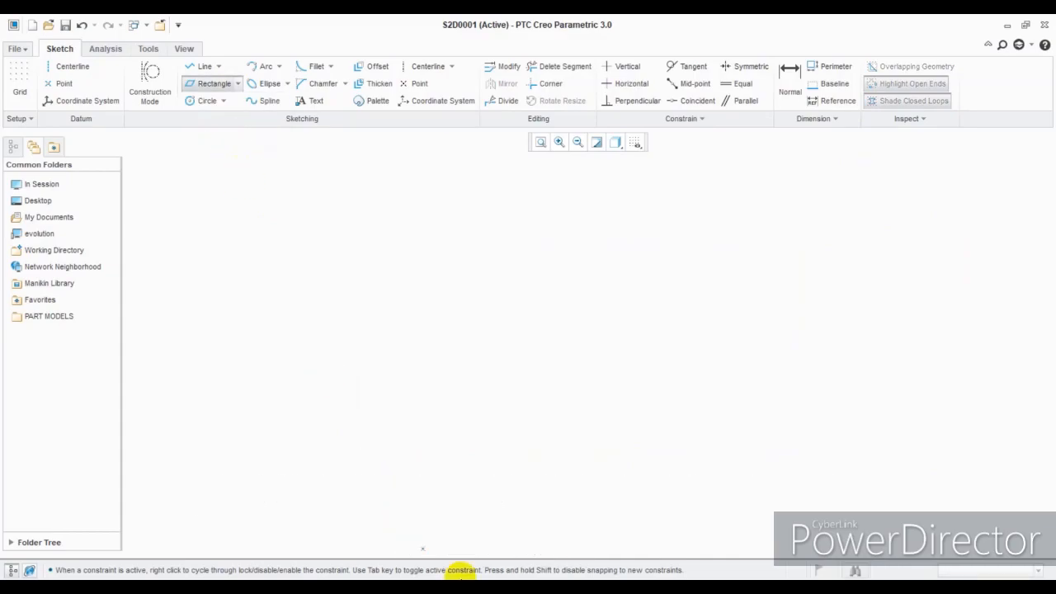
pyautogui.click(361, 390)
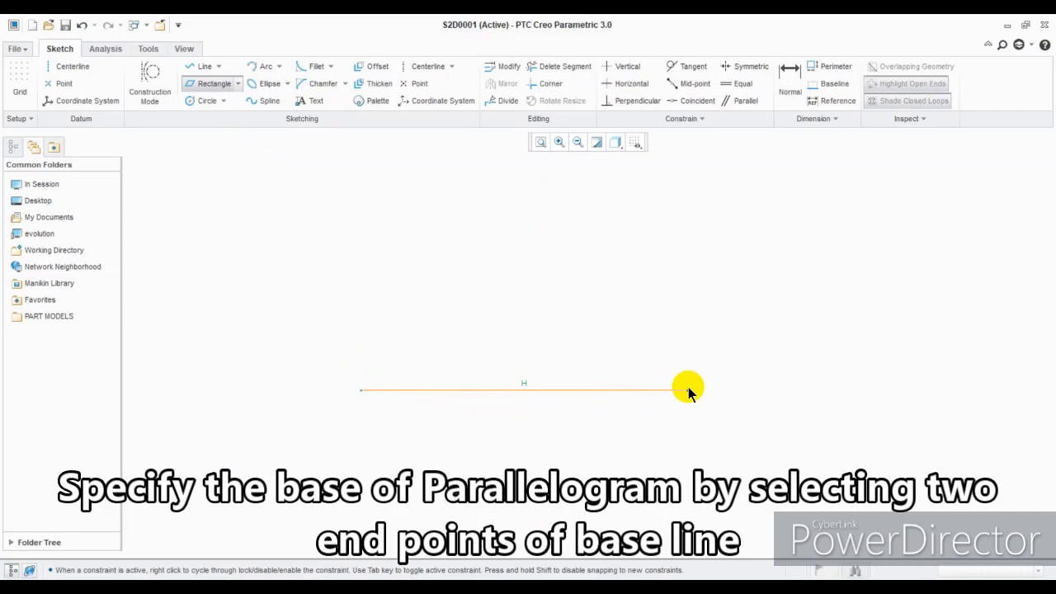
pyautogui.click(687, 390)
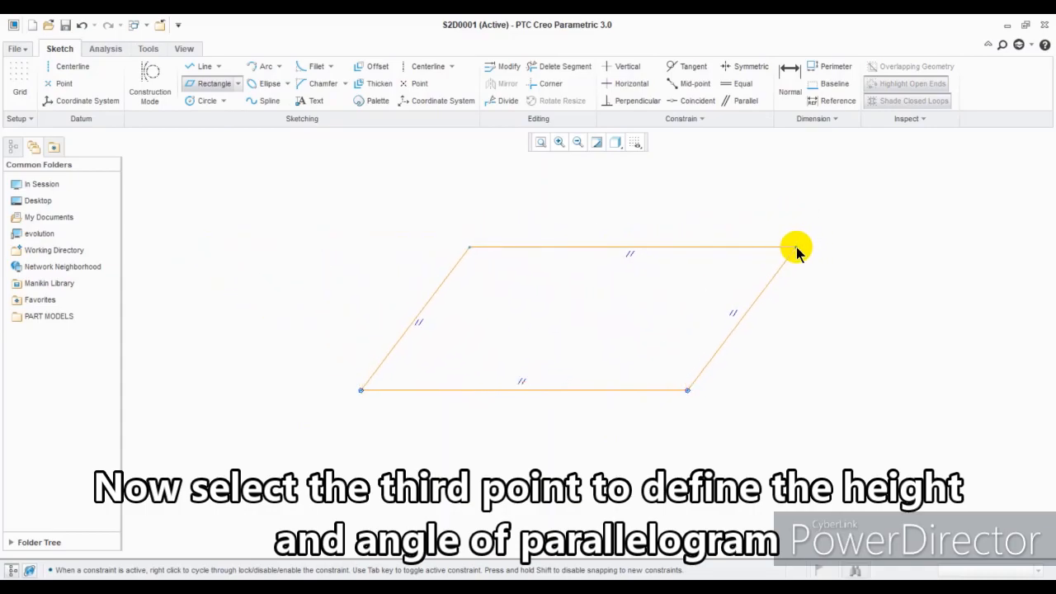
pyautogui.click(790, 247)
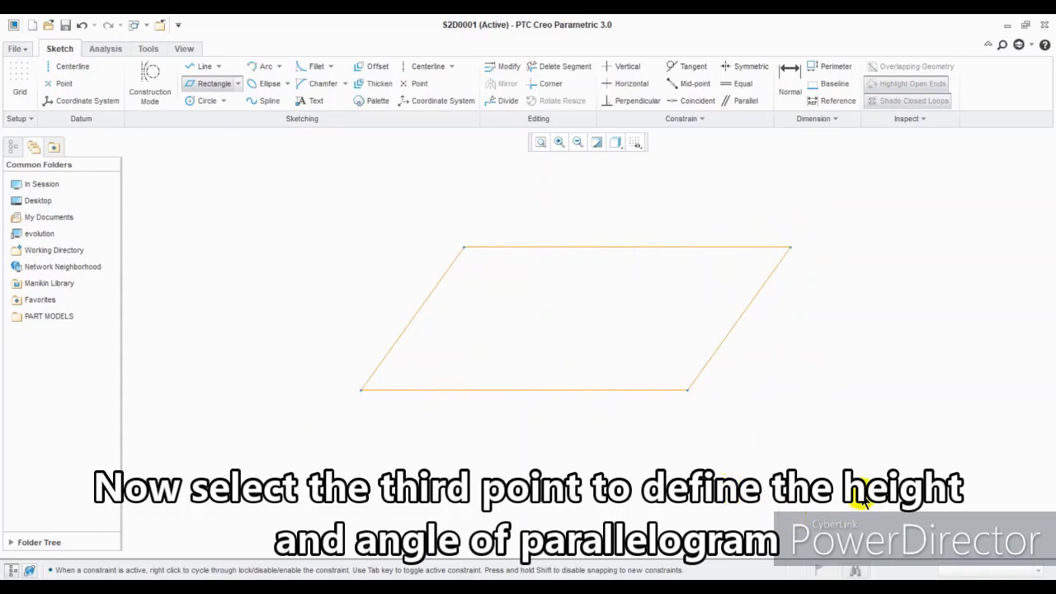
pyautogui.middleClick(848, 349)
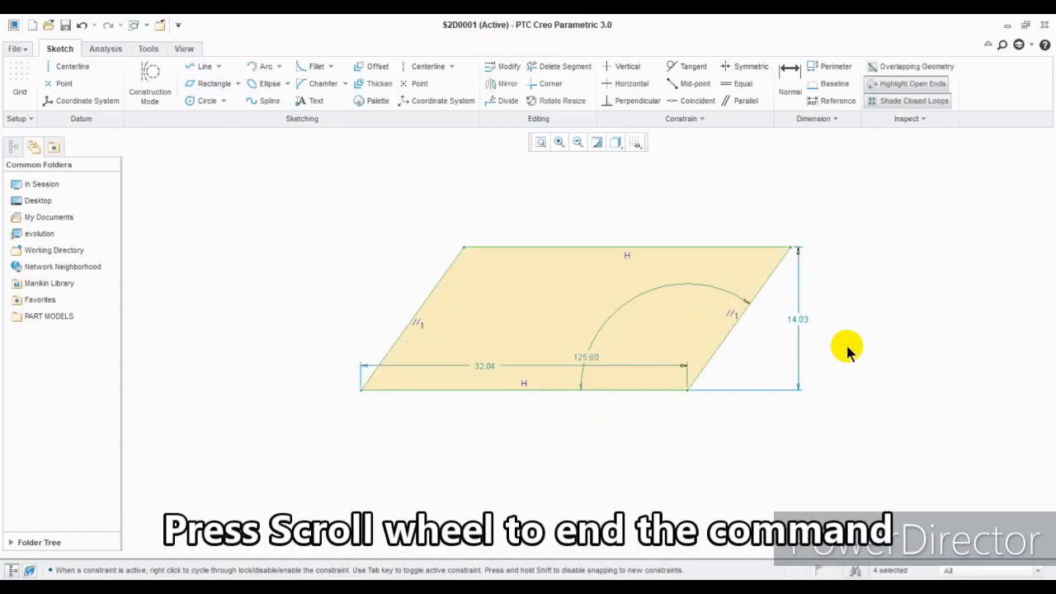
# Set the parallelogram's base width to 30 and its vertical height to 15
pyautogui.doubleClick(481, 366)
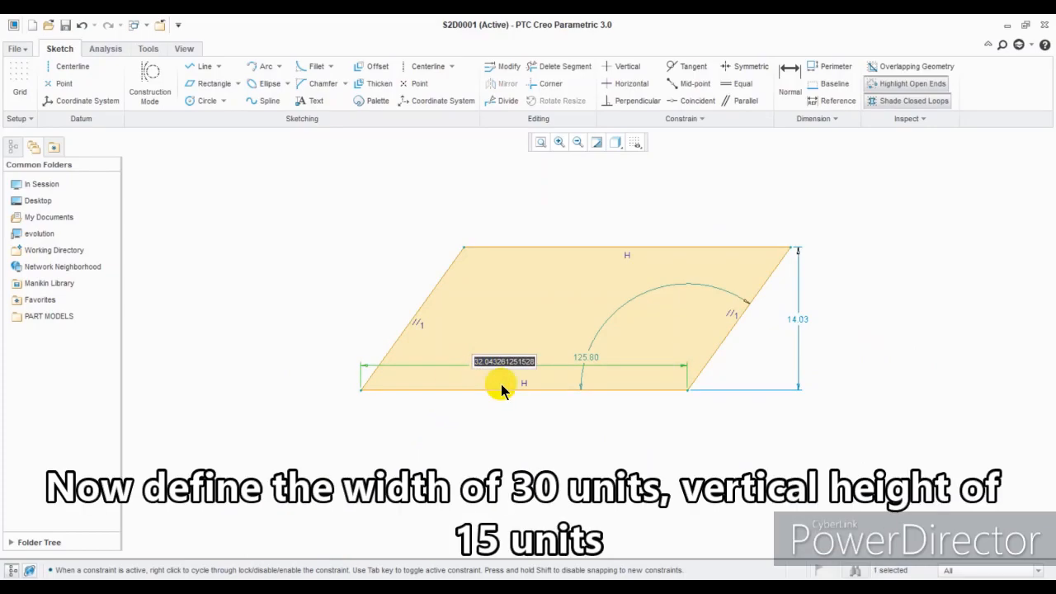
pyautogui.write('30')
pyautogui.press('Return')
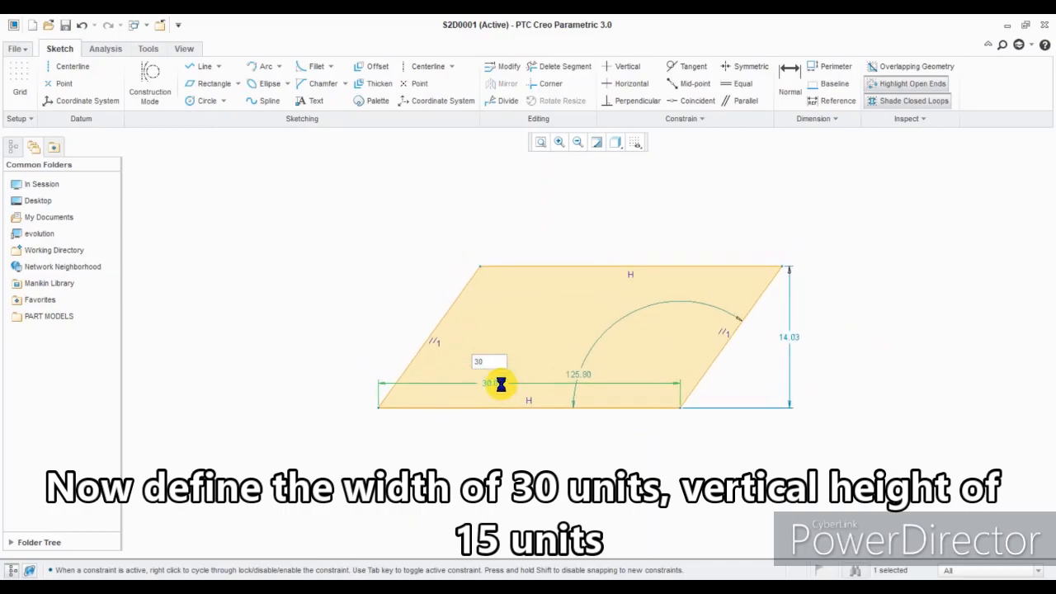
pyautogui.doubleClick(793, 342)
pyautogui.write('15')
pyautogui.press('Return')
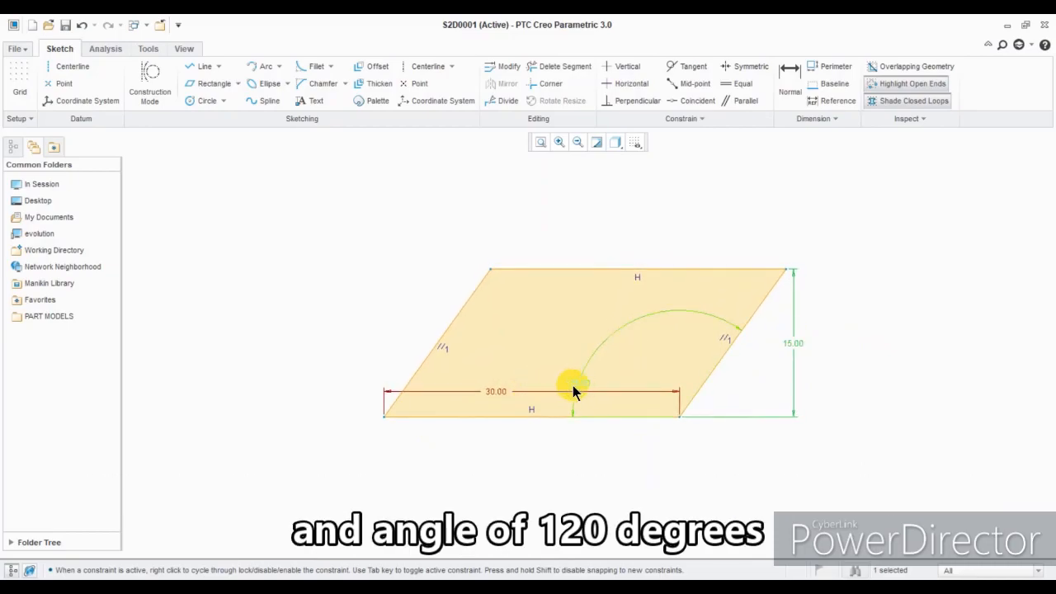
# Set the angle between the parallelogram's base and its slanted side to 120 degrees
pyautogui.doubleClick(575, 385)
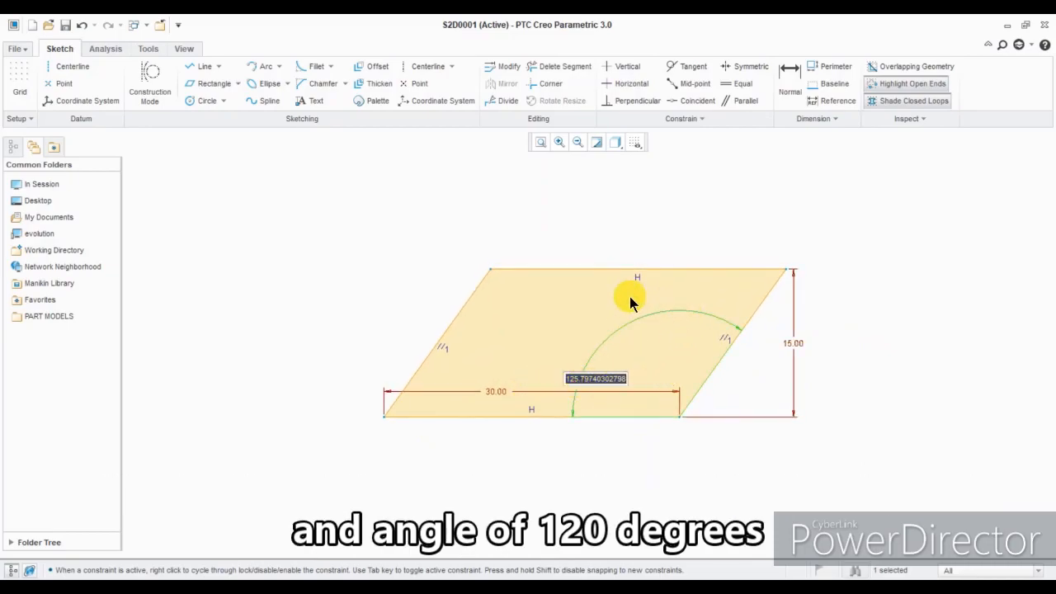
pyautogui.write('1')
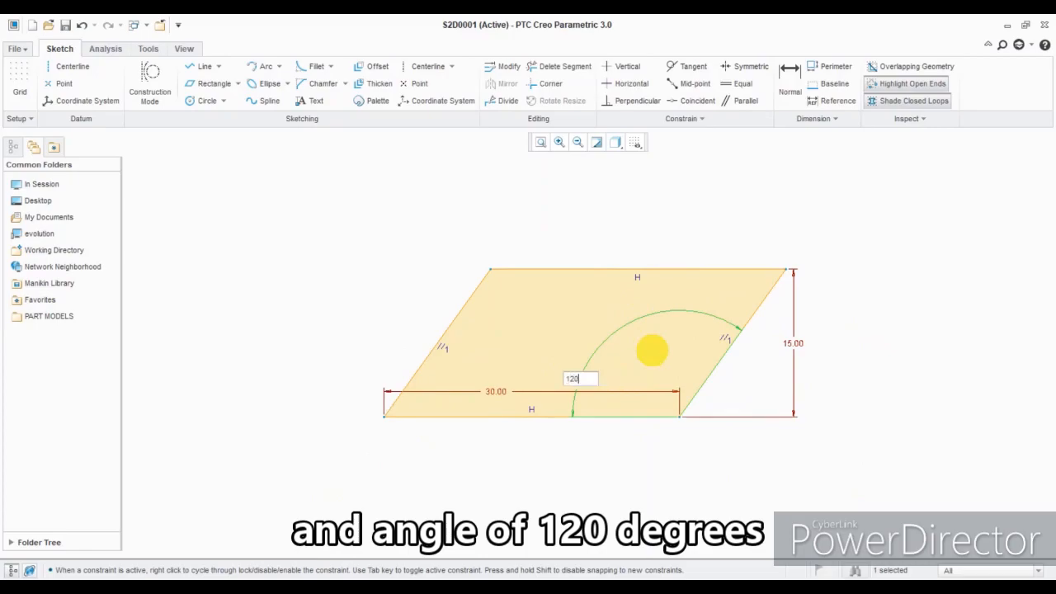
pyautogui.write('20')
pyautogui.press('Return')
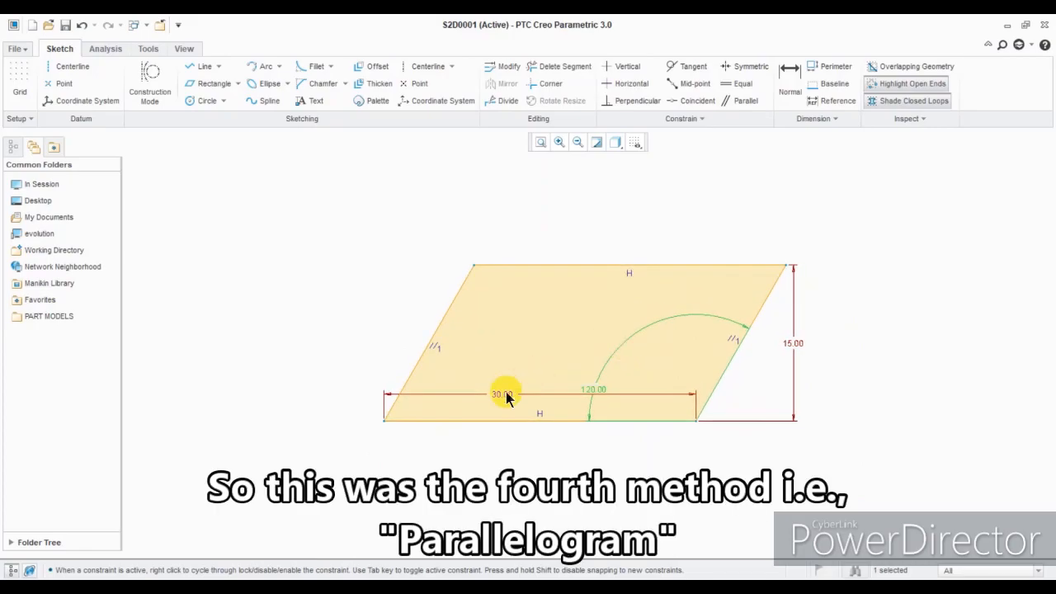
pyautogui.click(746, 468)
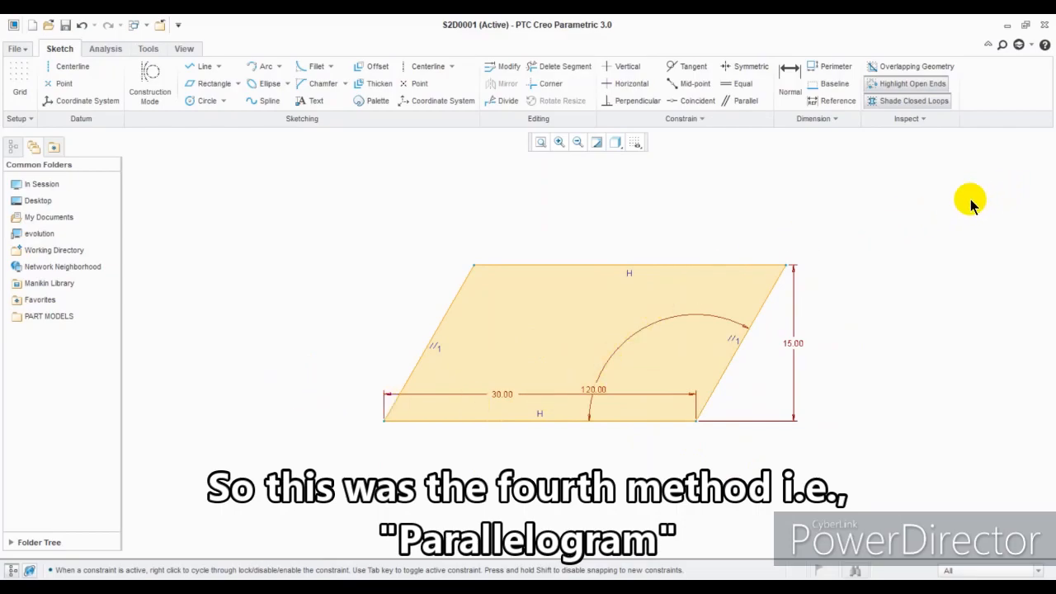
# Delete the parallelogram and draw a corner rectangle about 27.3 wide by 20.9 high
pyautogui.moveTo(970, 197); pyautogui.dragTo(236, 487)
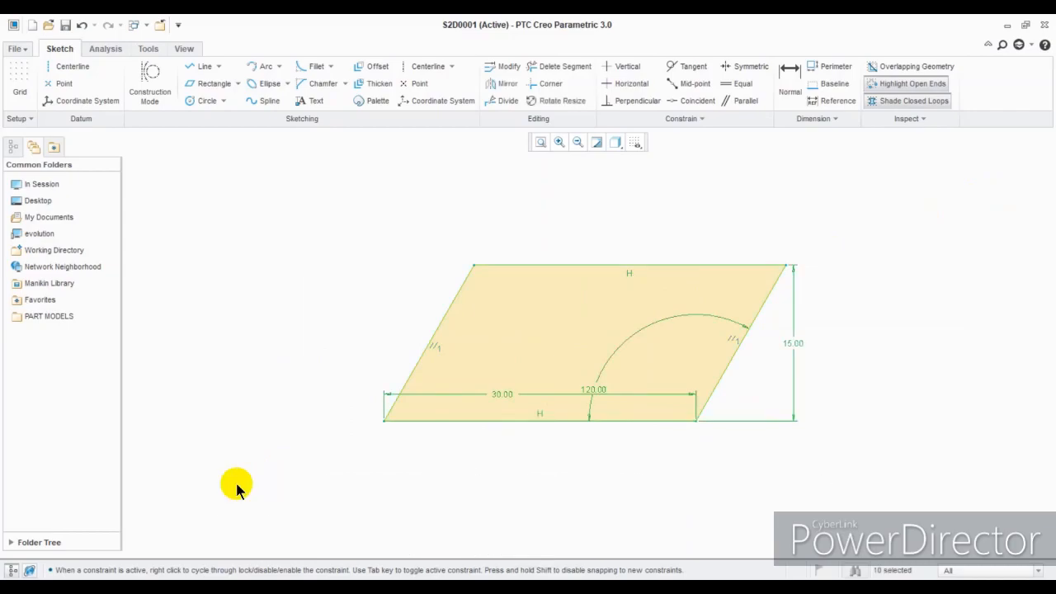
pyautogui.press('Delete')
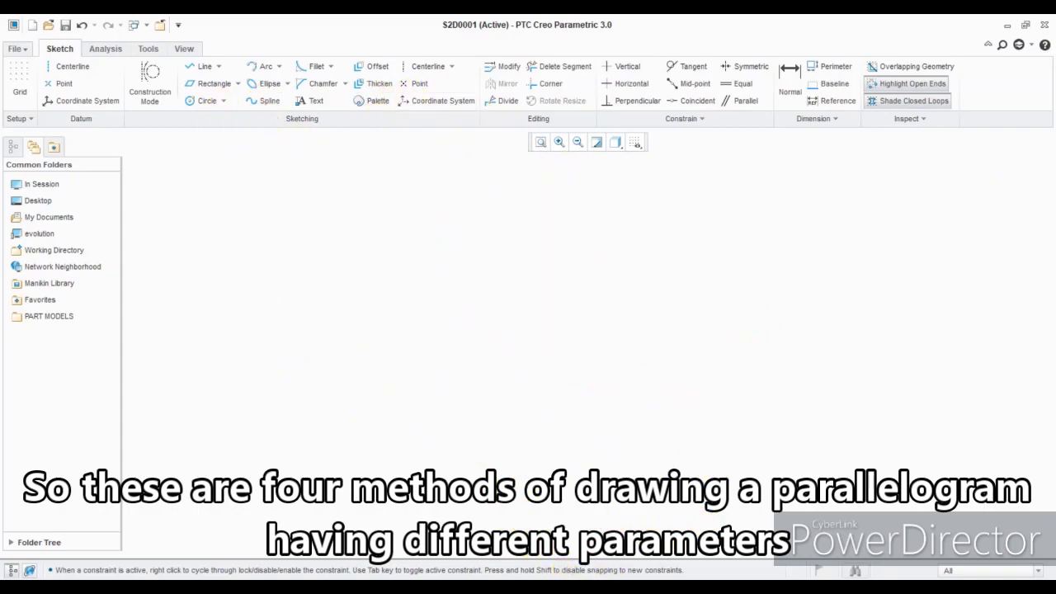
pyautogui.click(239, 84)
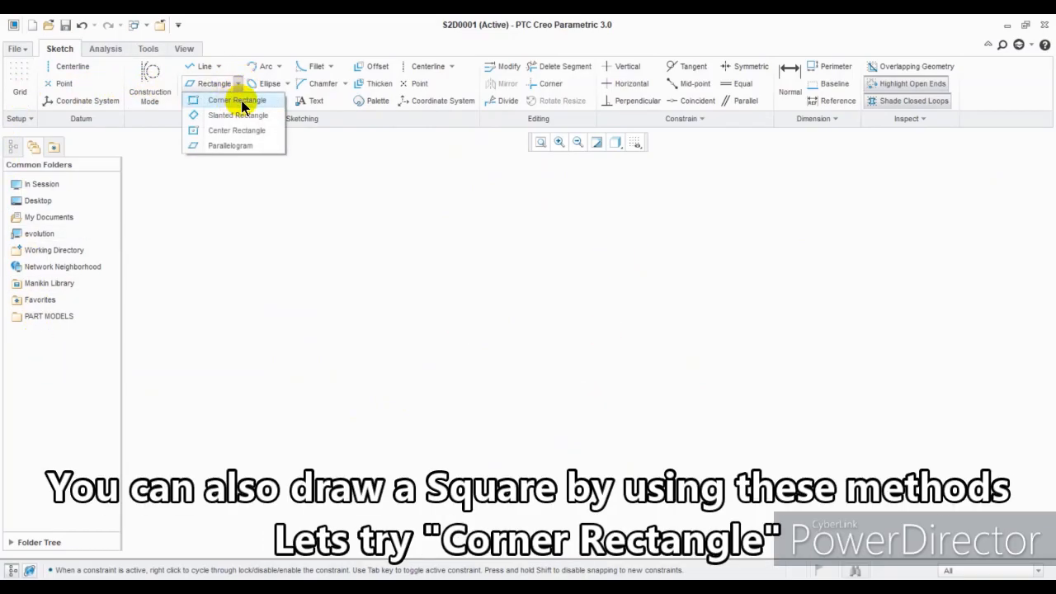
pyautogui.click(239, 101)
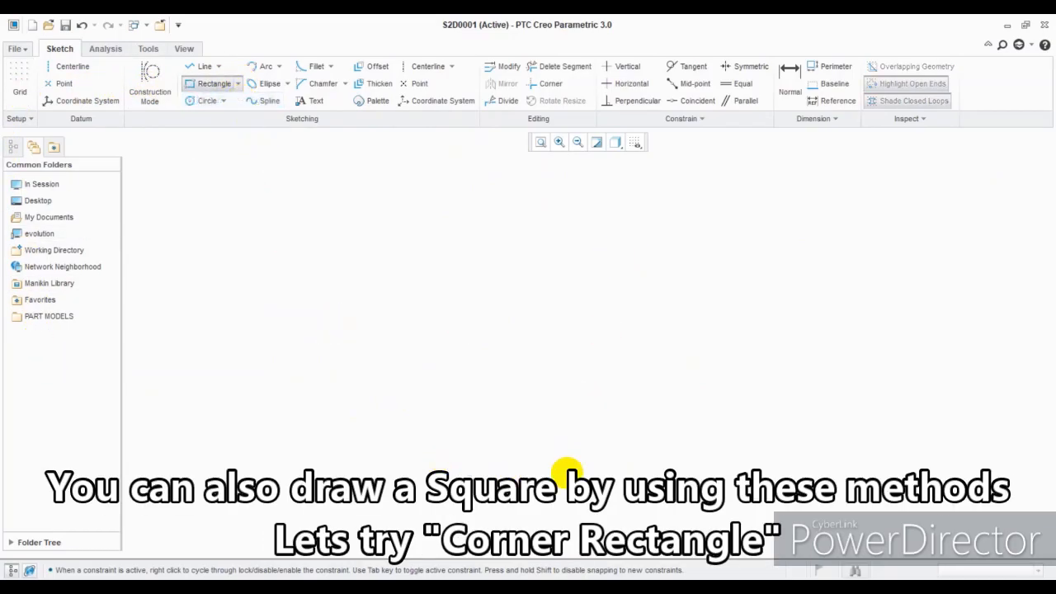
pyautogui.click(403, 248)
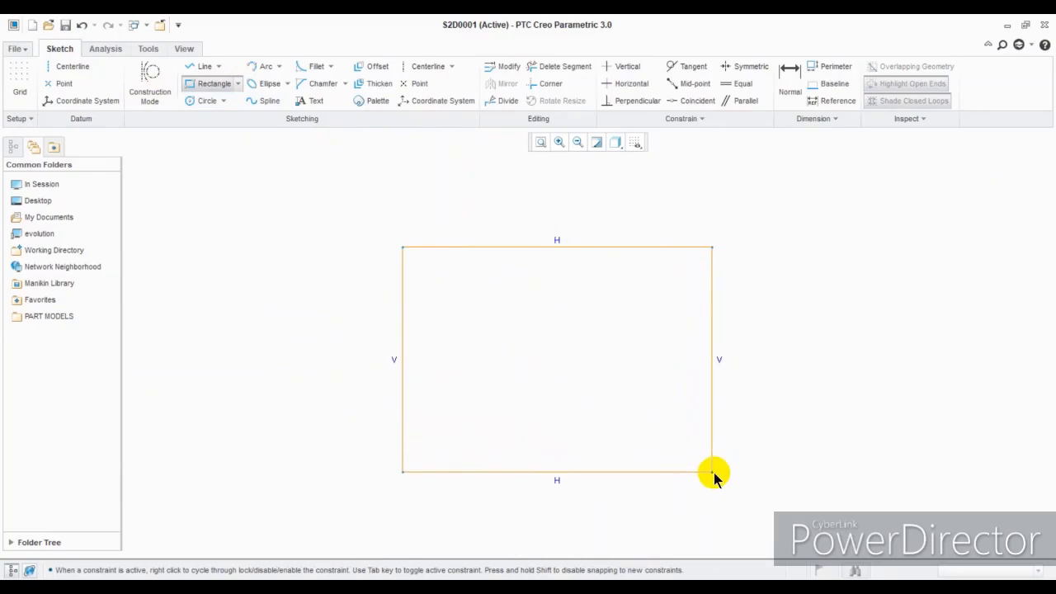
pyautogui.click(687, 464)
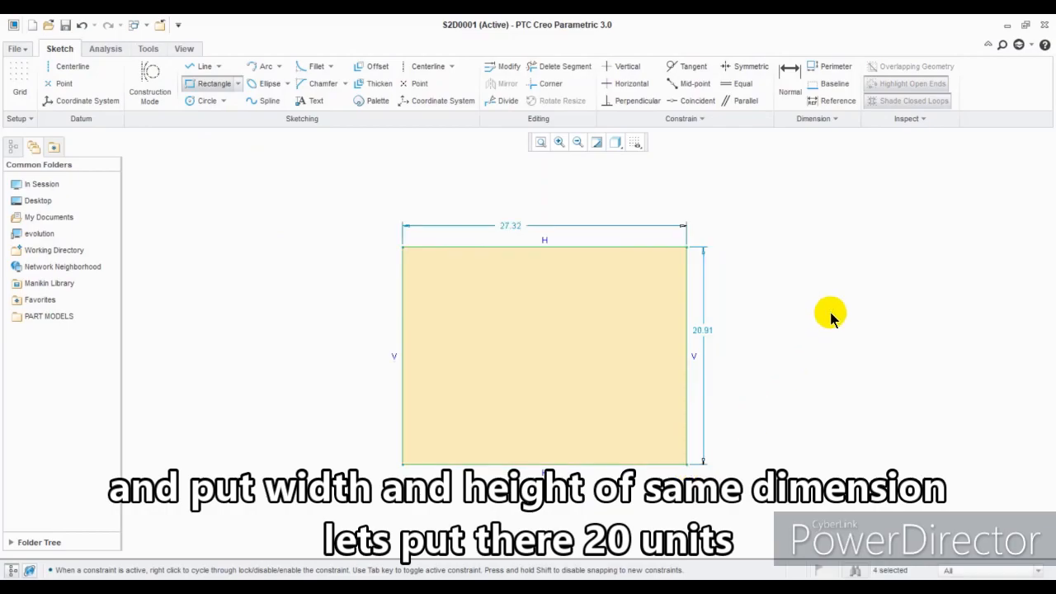
pyautogui.middleClick(829, 313)
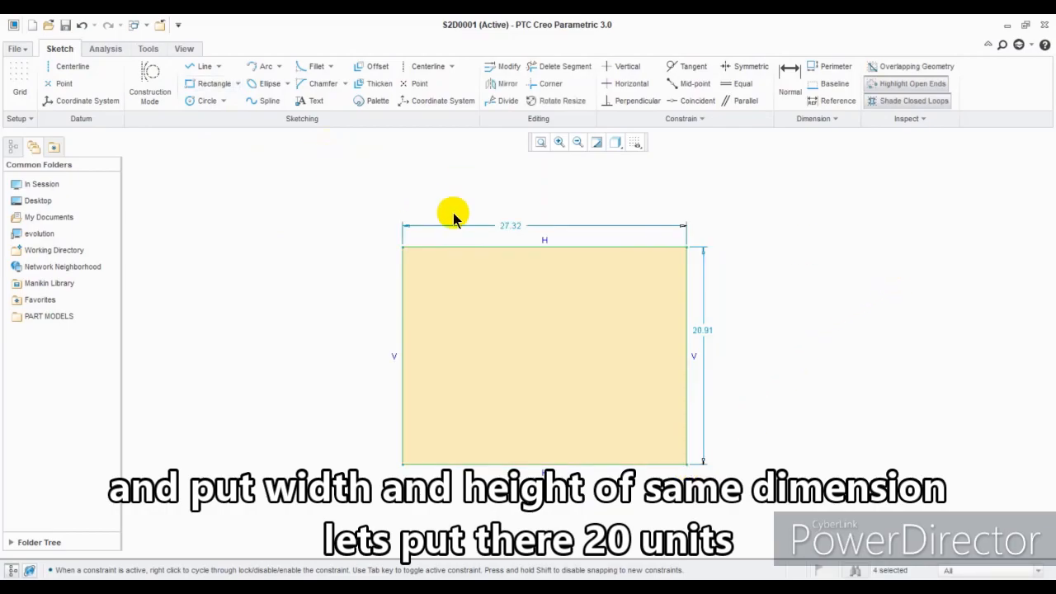
# Make the corner rectangle a square by setting both its width and its height to 20
pyautogui.doubleClick(512, 225)
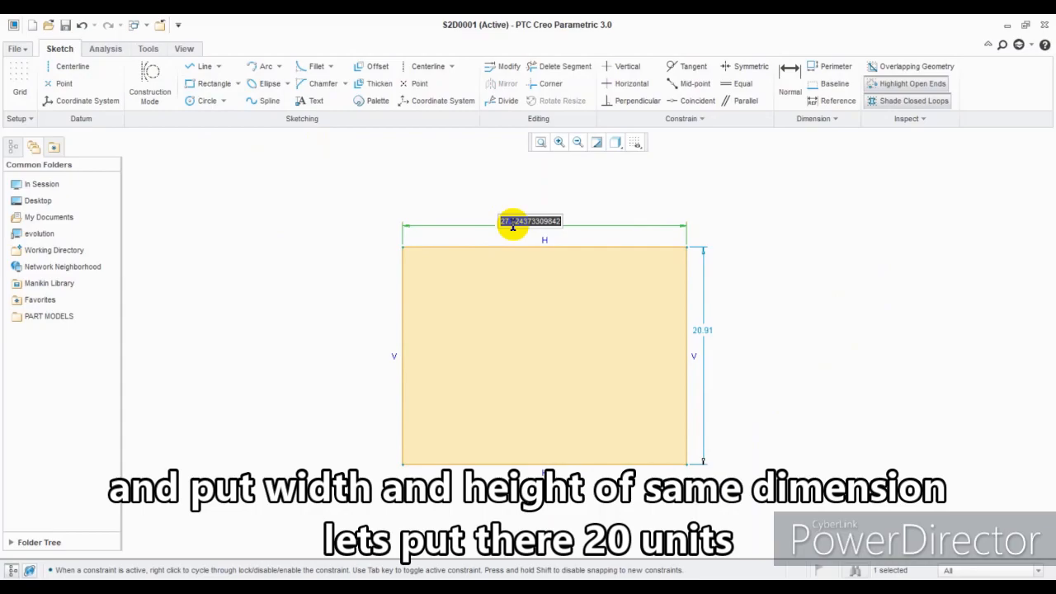
pyautogui.write('20')
pyautogui.press('Return')
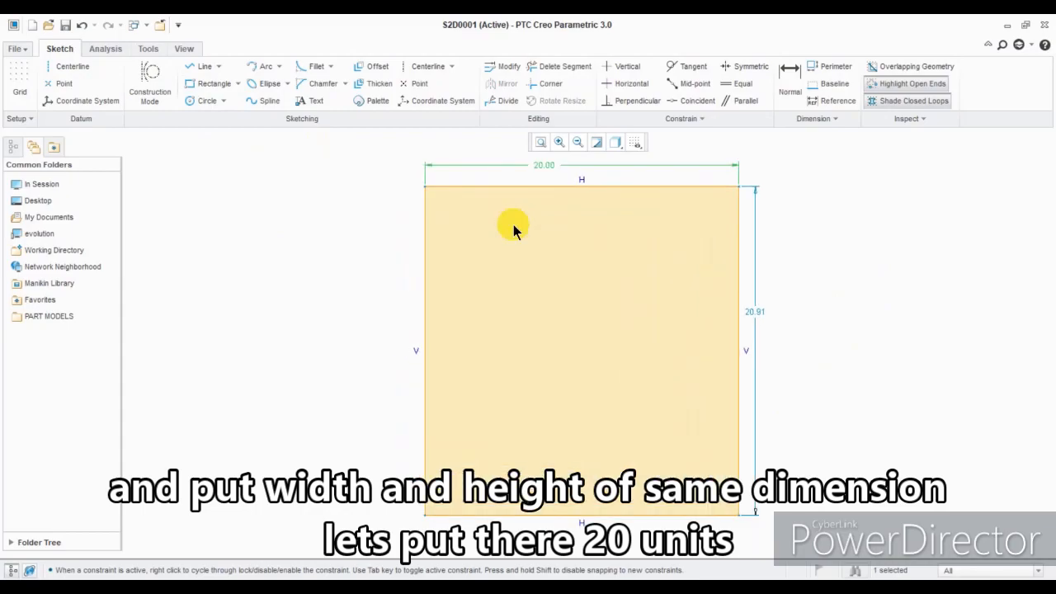
pyautogui.doubleClick(754, 311)
pyautogui.write('2')
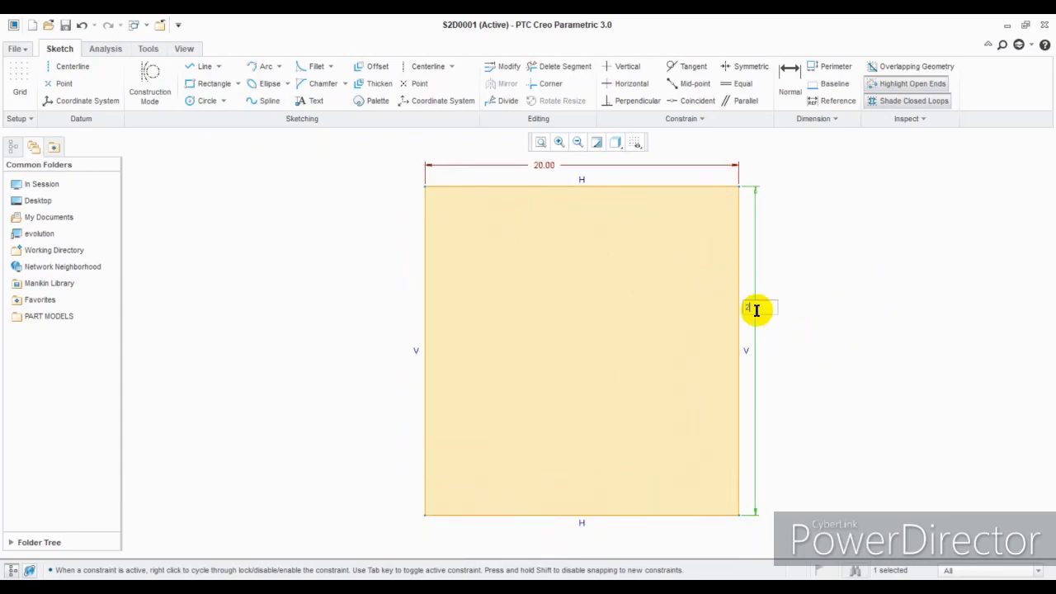
pyautogui.write('0')
pyautogui.press('Return')
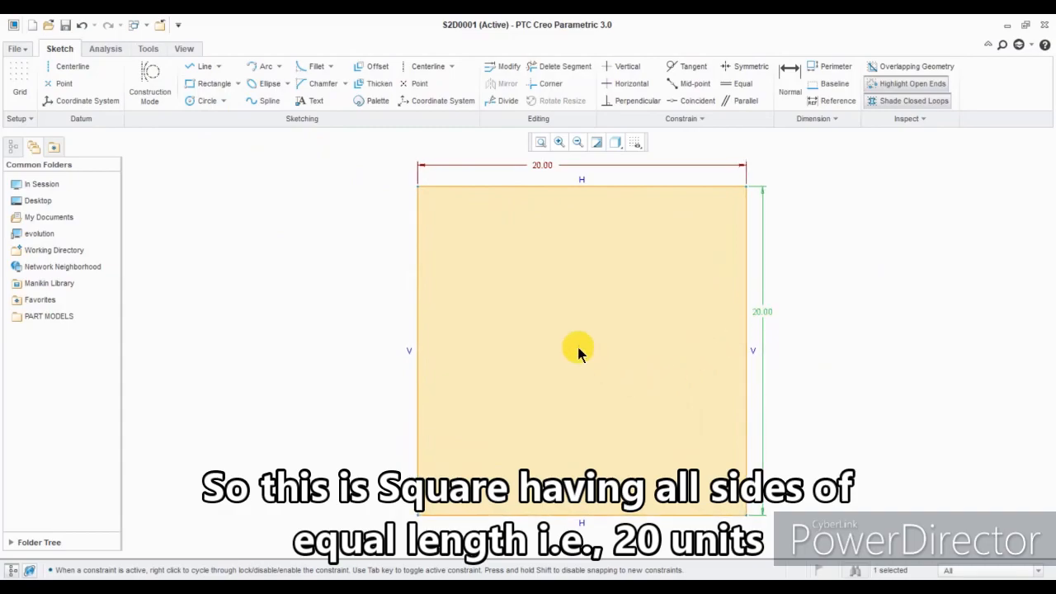
# Delete the whole square together with its dimensions from the sketch
pyautogui.scroll(-2, 571, 353)
pyautogui.scroll(1, 569, 348)
pyautogui.scroll(-1, 755, 391)
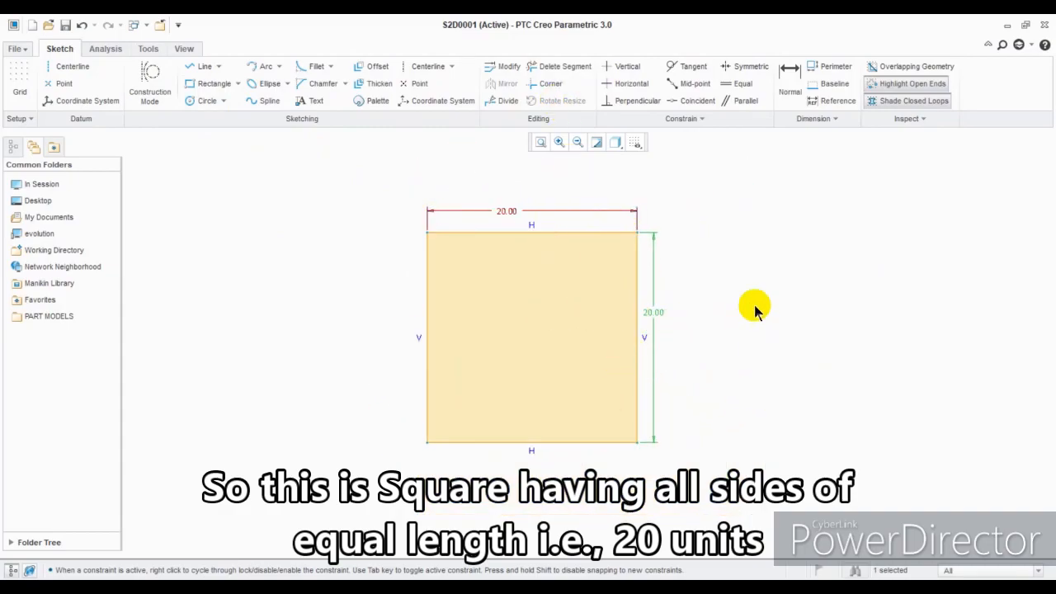
pyautogui.moveTo(817, 183)
pyautogui.mouseDown()
pyautogui.moveTo(585, 278)
pyautogui.moveTo(247, 499)
pyautogui.moveTo(236, 520)
pyautogui.mouseUp()
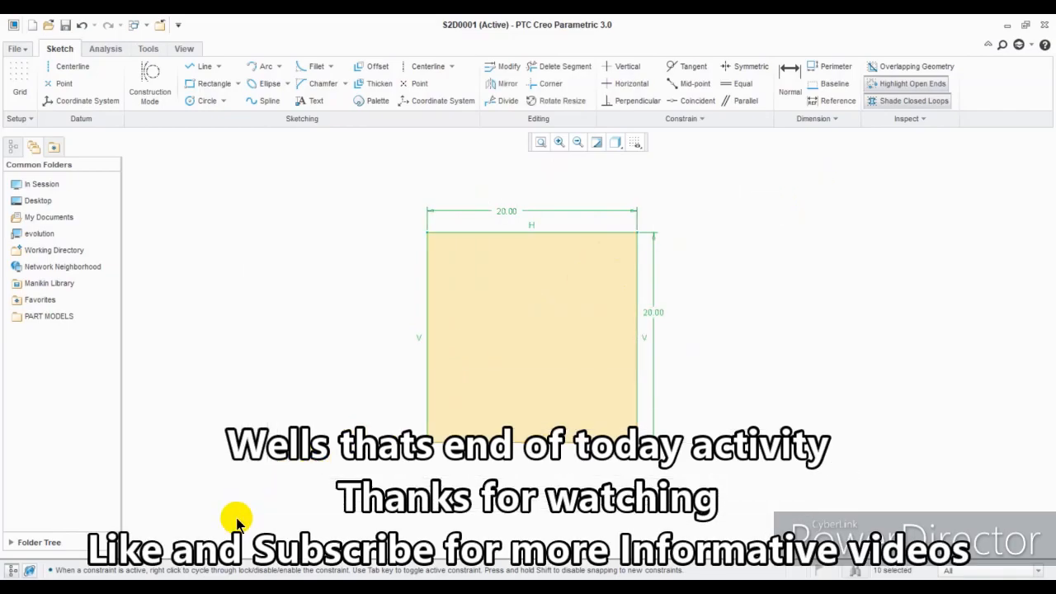
pyautogui.press('Delete')
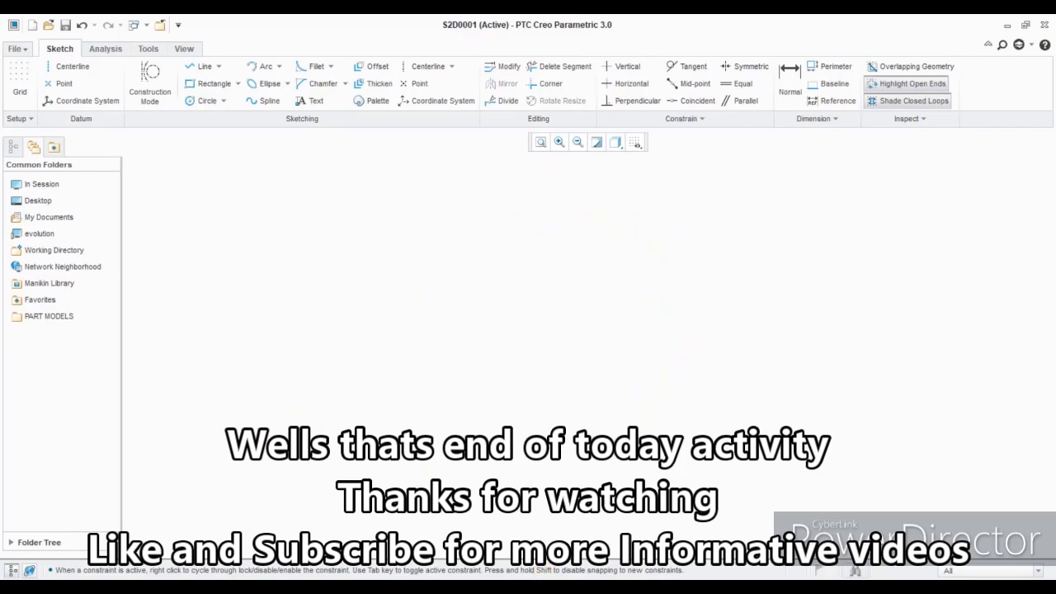